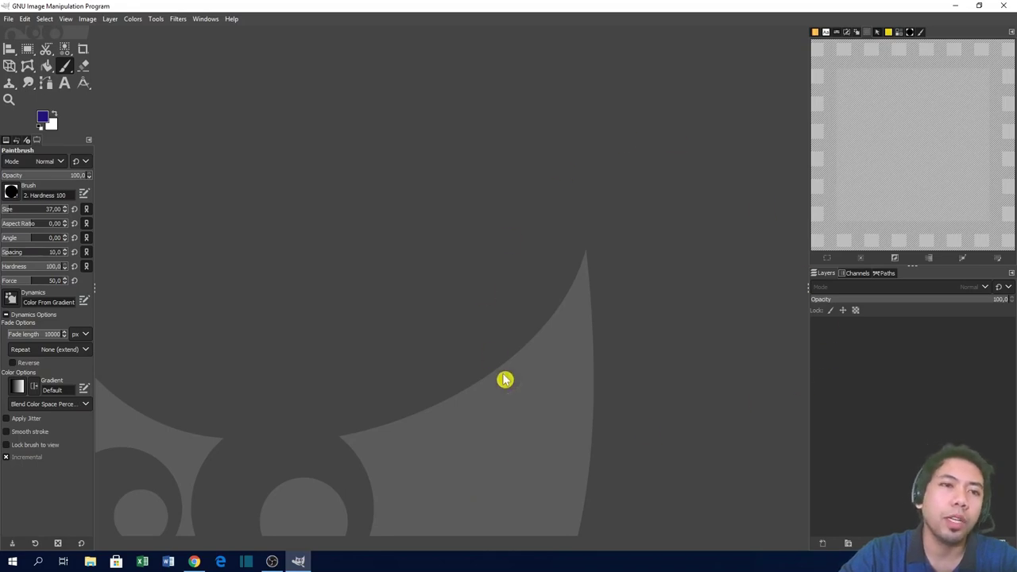
Step: View the GIMP version information under Help > About, then close it
left_click(232, 18)
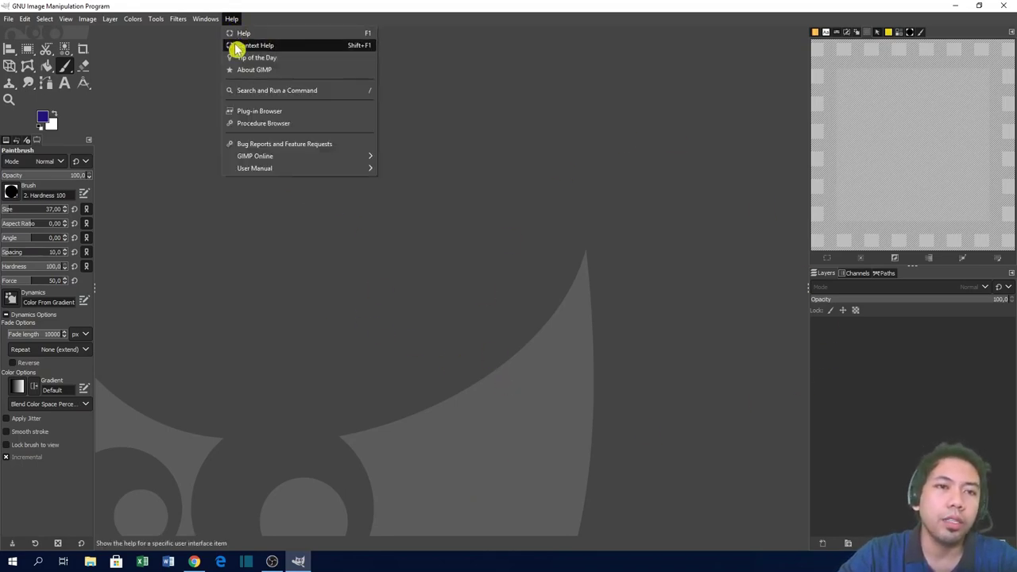
left_click(238, 69)
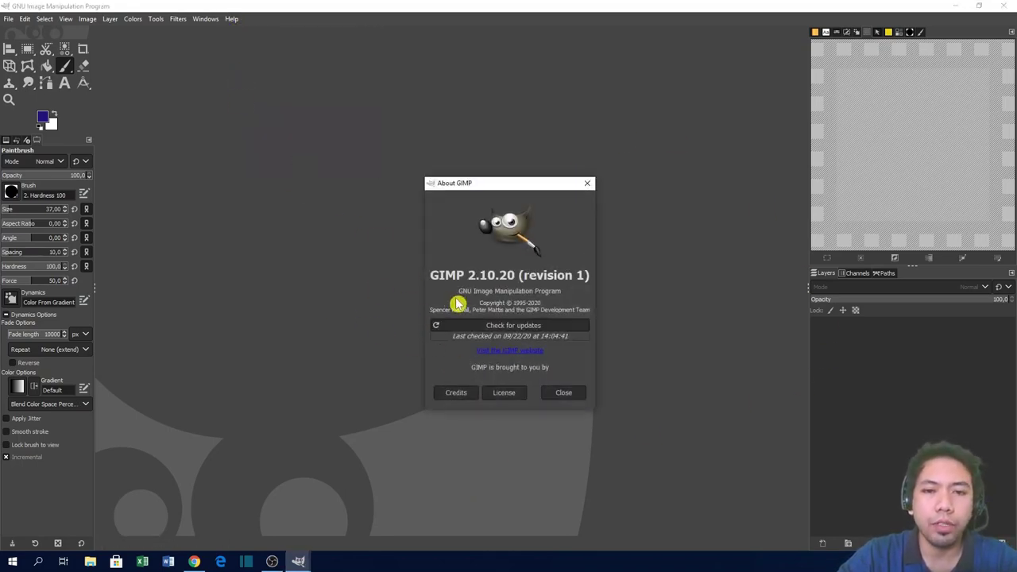
left_click(566, 394)
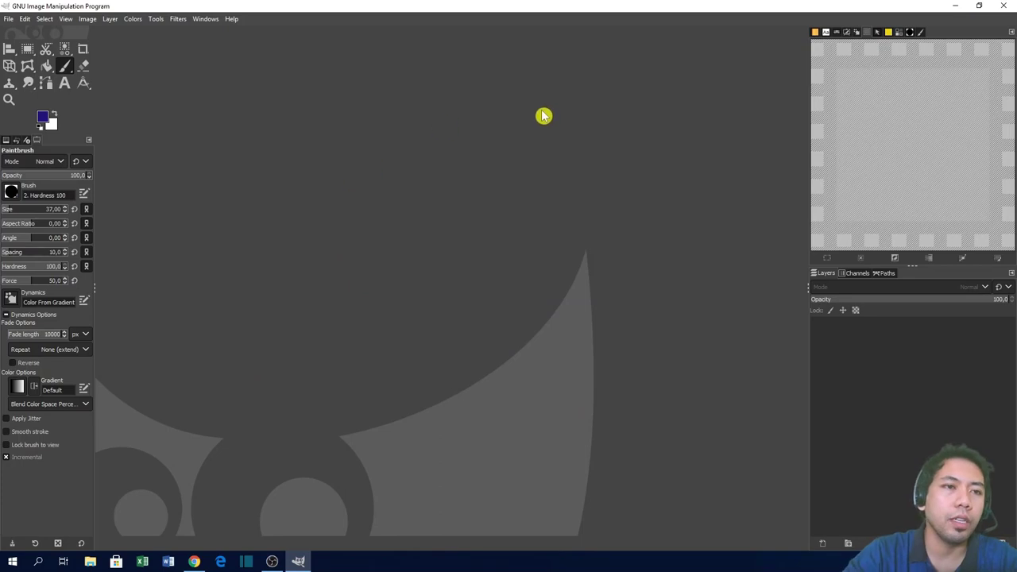
Step: Create a new blank white 1920×1080 image
left_click(10, 19)
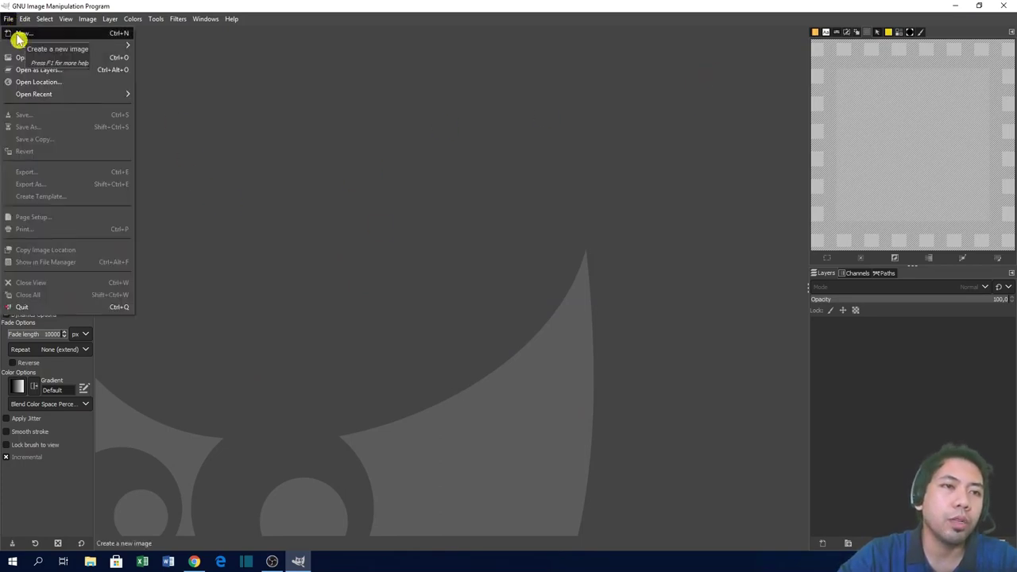
left_click(19, 35)
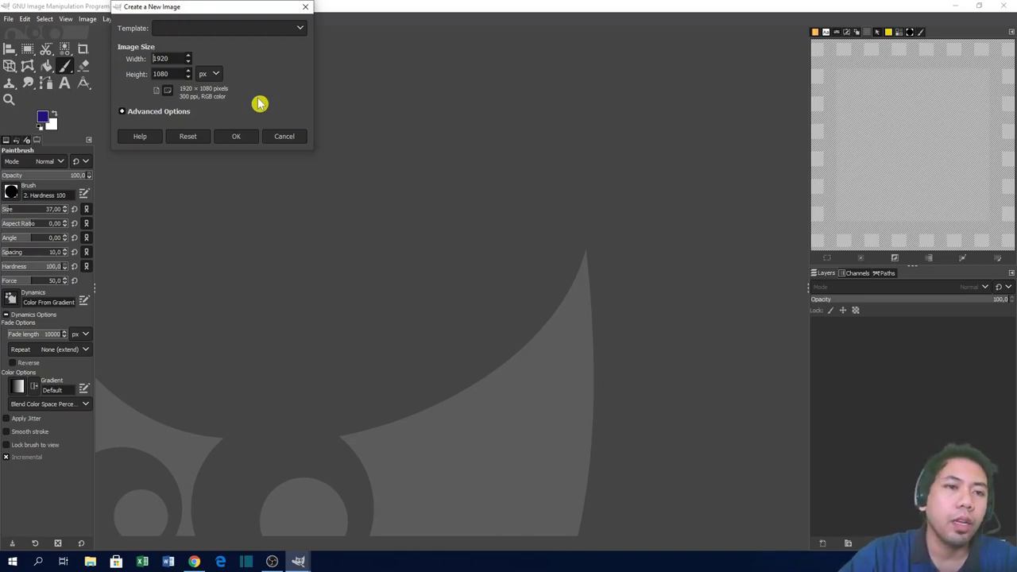
left_click(235, 138)
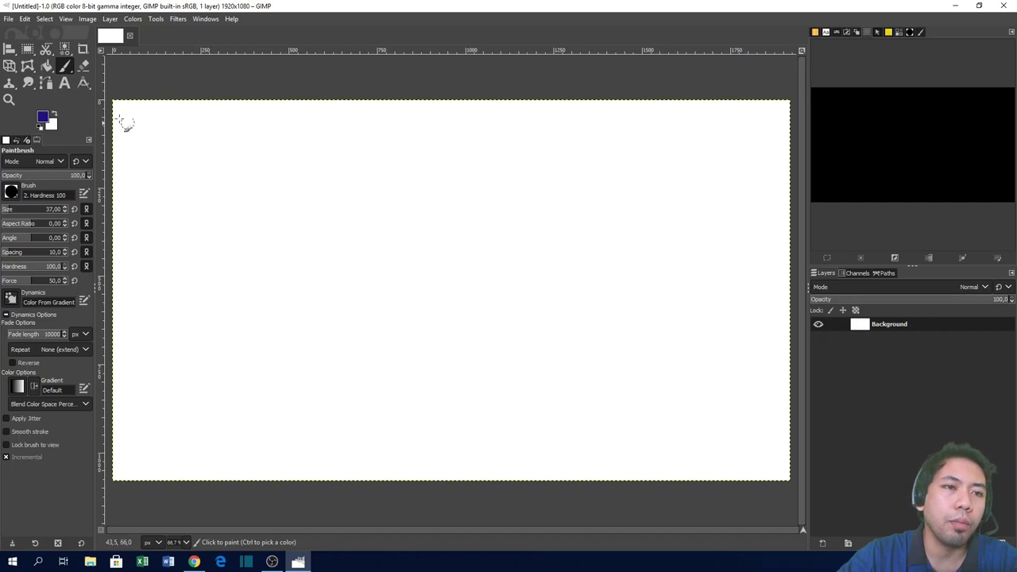
Step: Bucket-fill the canvas dark blue and start a white text box near the top-left
left_click(47, 67)
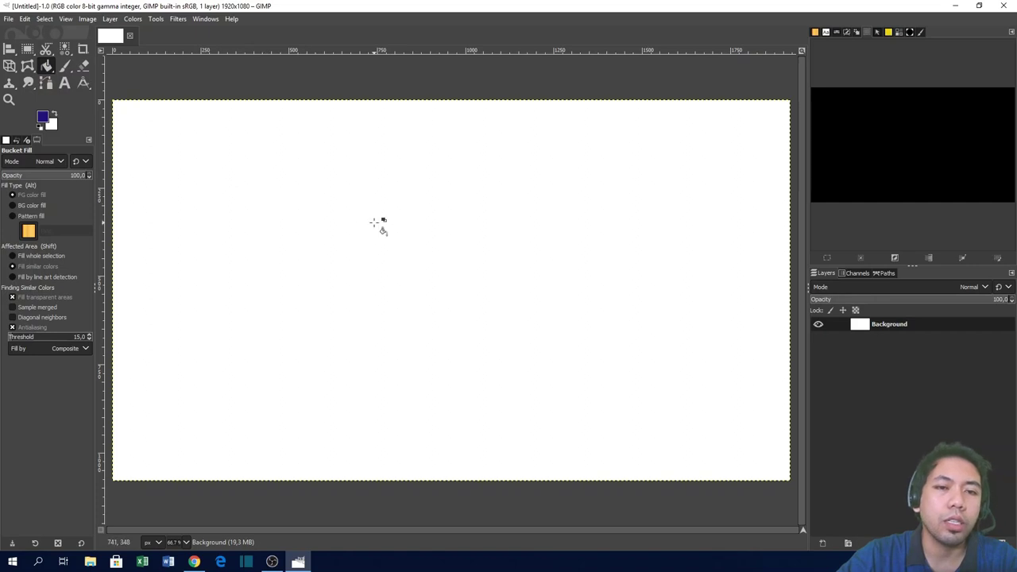
left_click(377, 223)
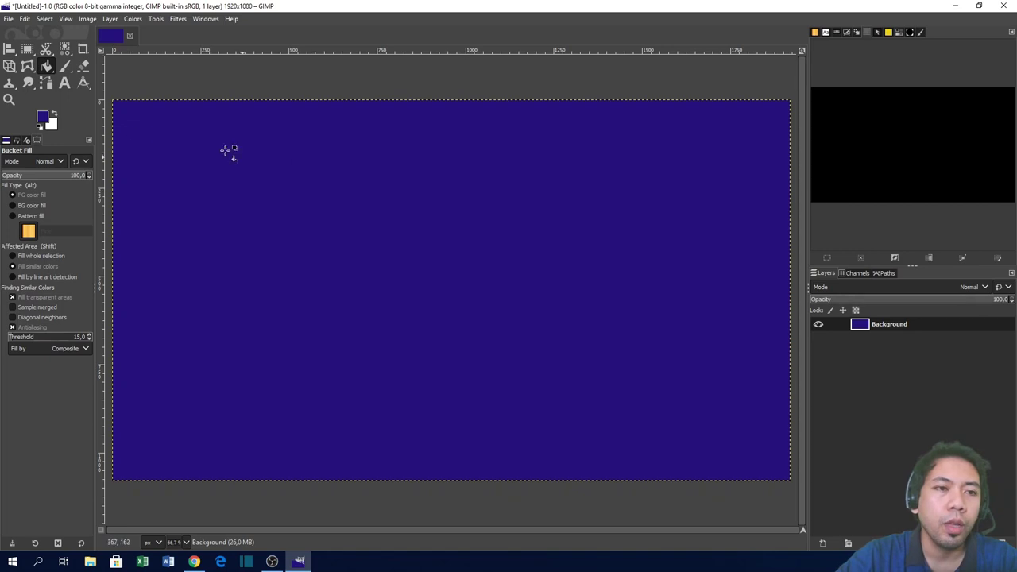
left_click(65, 83)
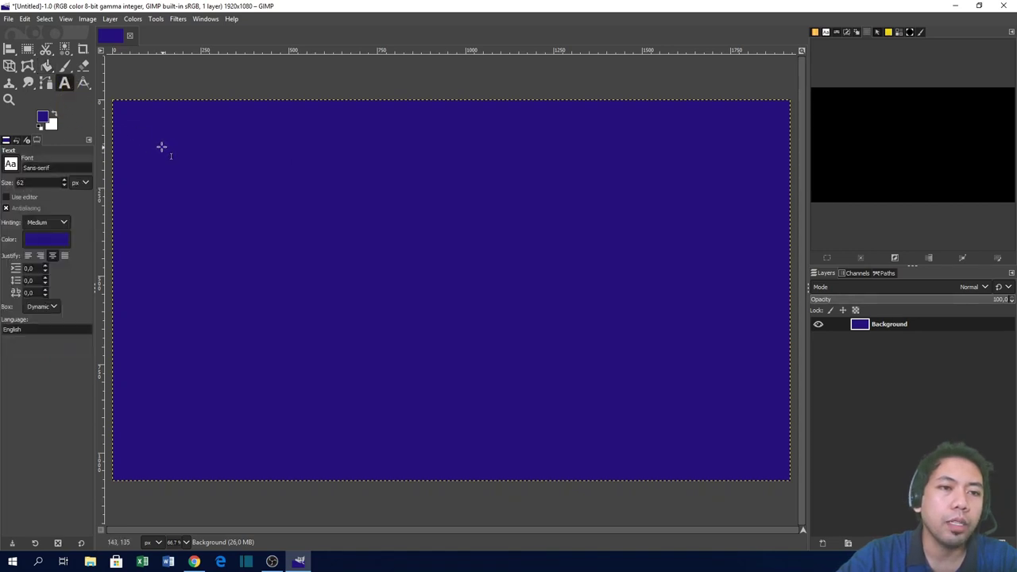
left_click(147, 134)
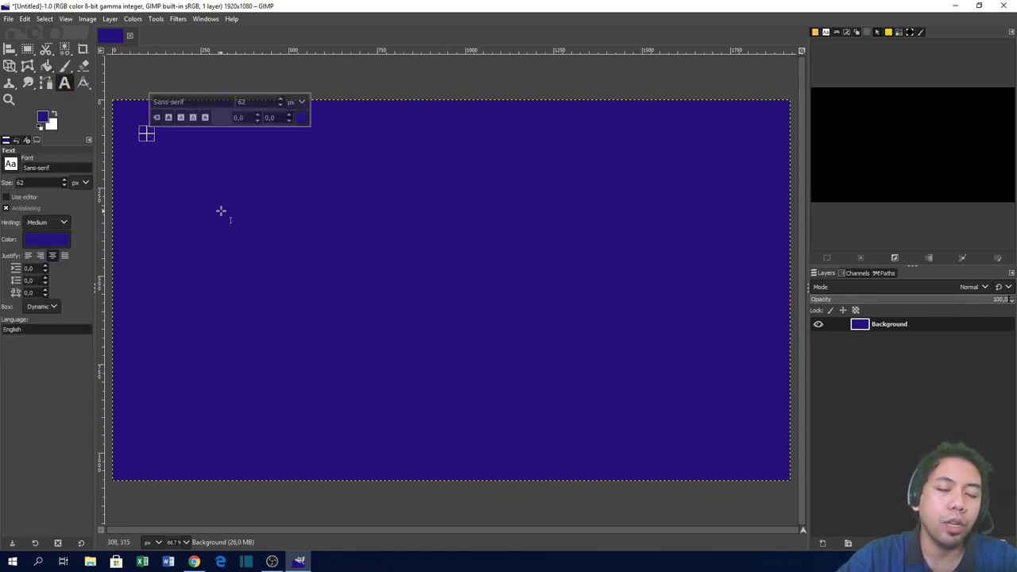
left_click(301, 117)
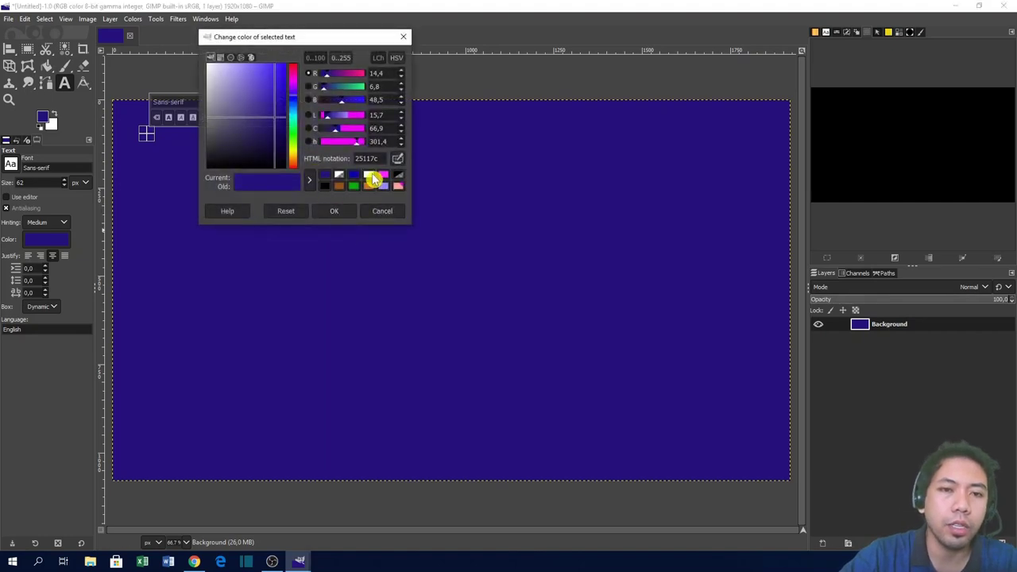
left_click(370, 175)
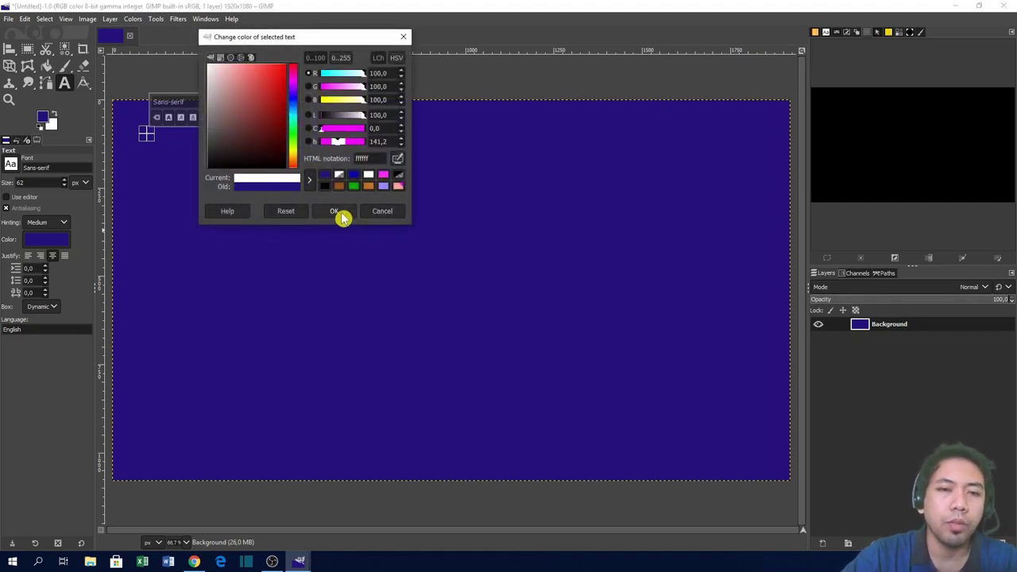
left_click(336, 212)
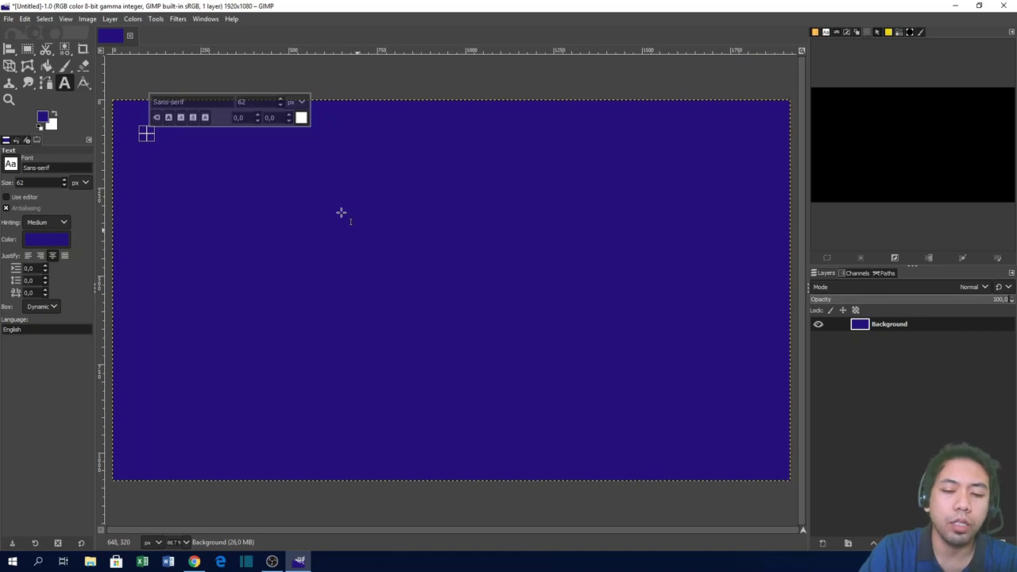
Step: Type 'Keren Kan' and set it to French Script MT at 350 px
type("Keren")
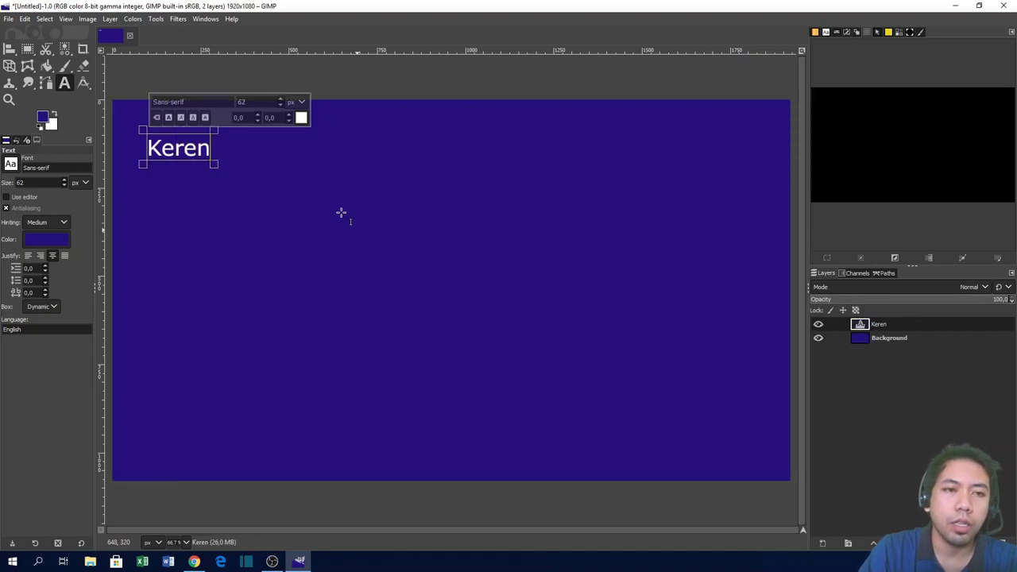
type(" Kan")
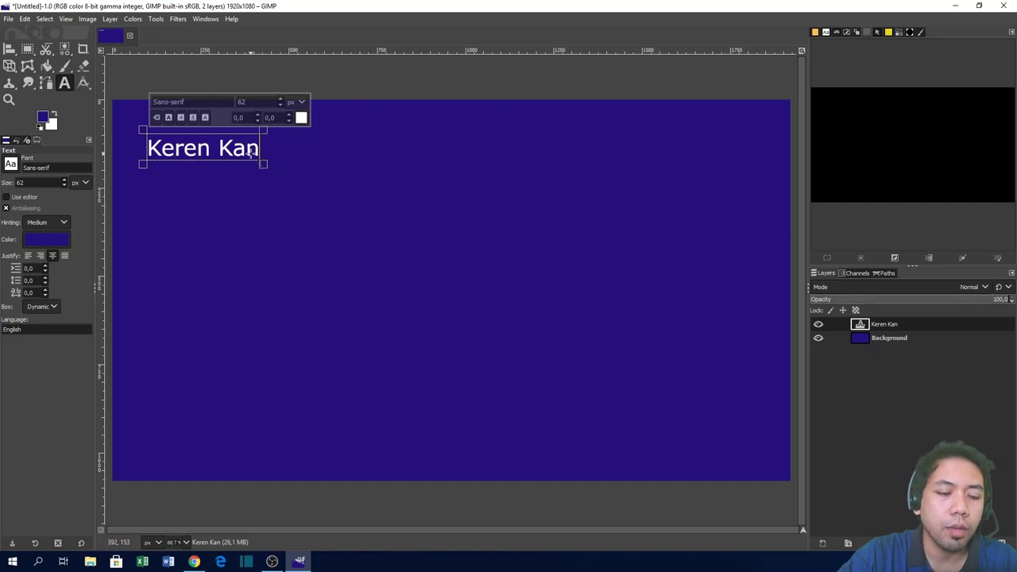
key("ctrl+a")
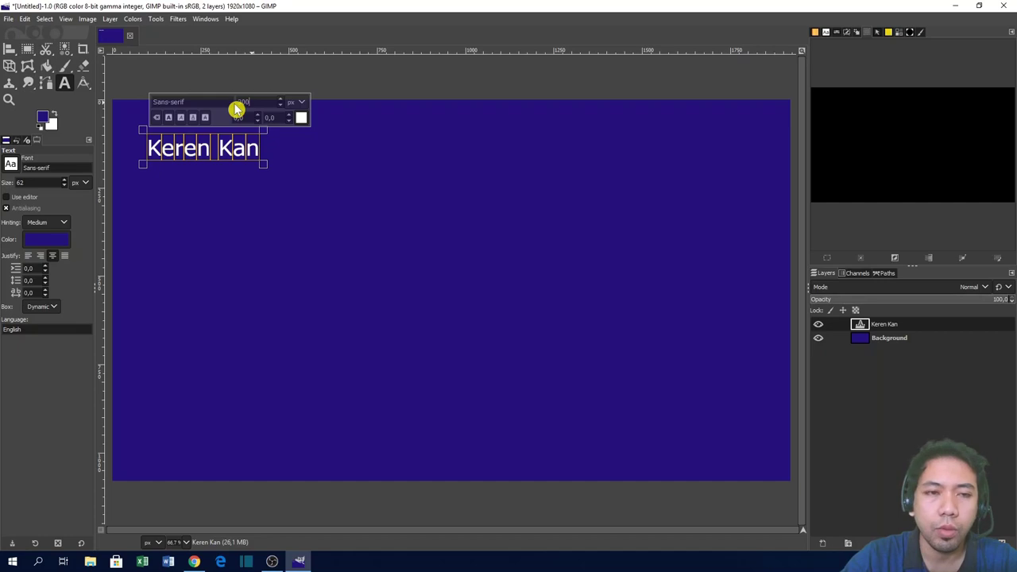
key("Return")
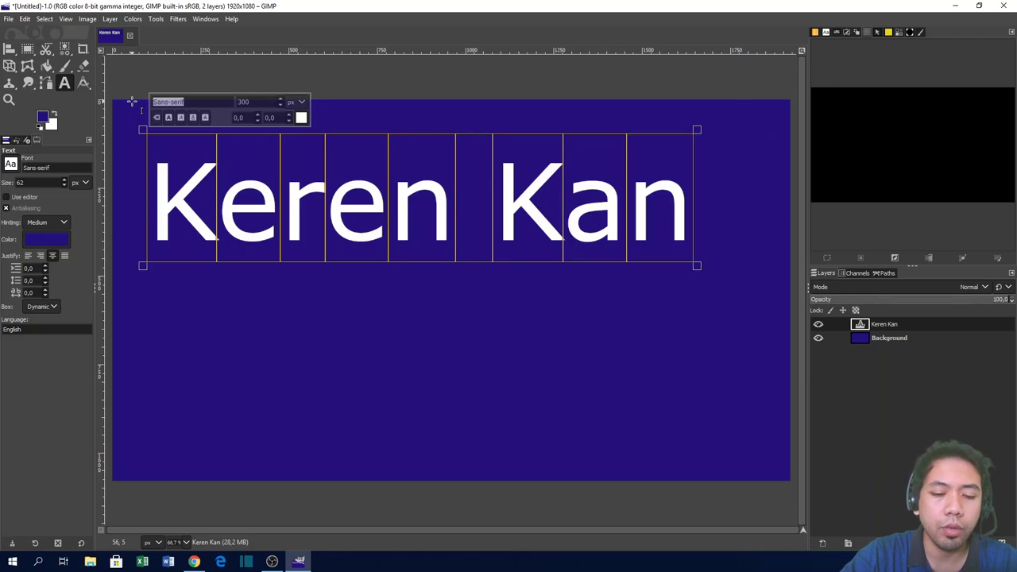
type("f")
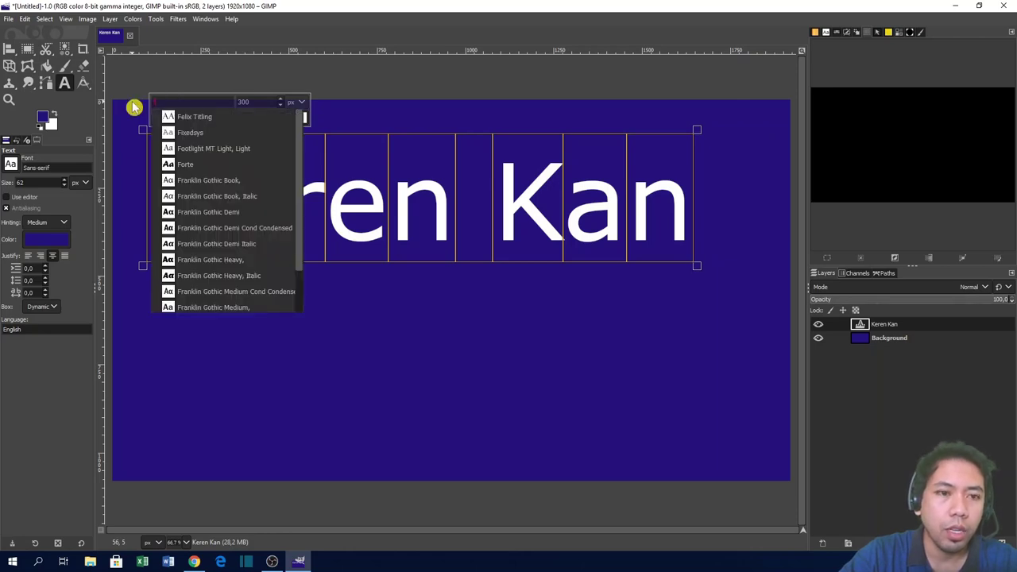
scroll(209, 204, "down", 1)
scroll(228, 249, "down", 1)
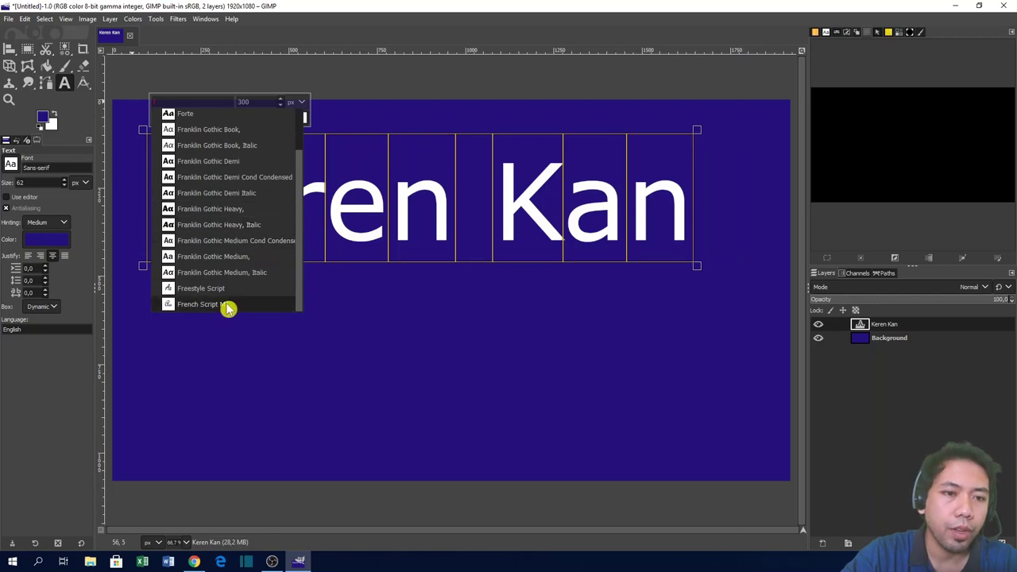
left_click(228, 307)
type("350")
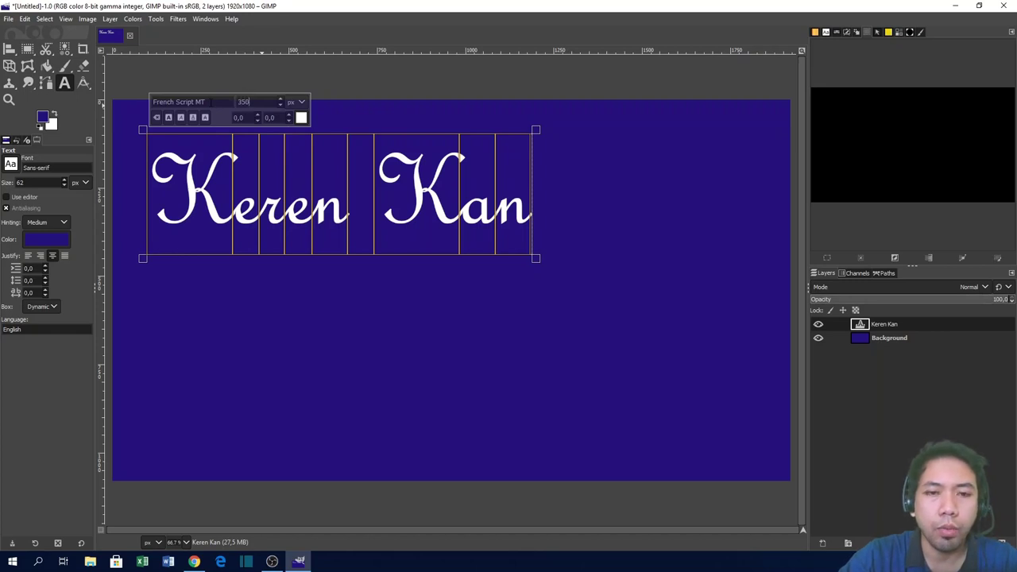
key("Return")
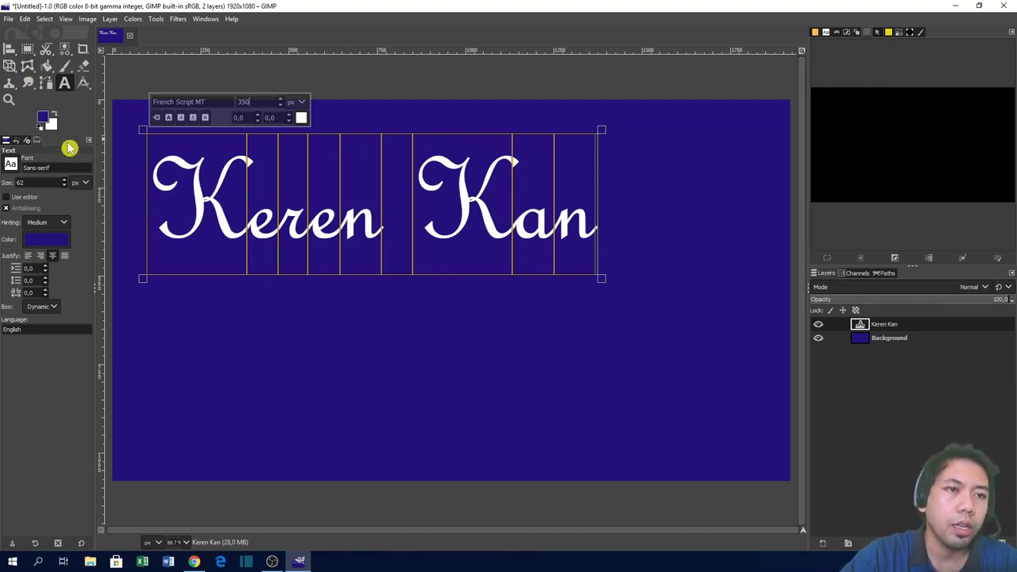
Step: Align the Keren Kan text layer to the image's horizontal centre and bottom edge
left_click(13, 64)
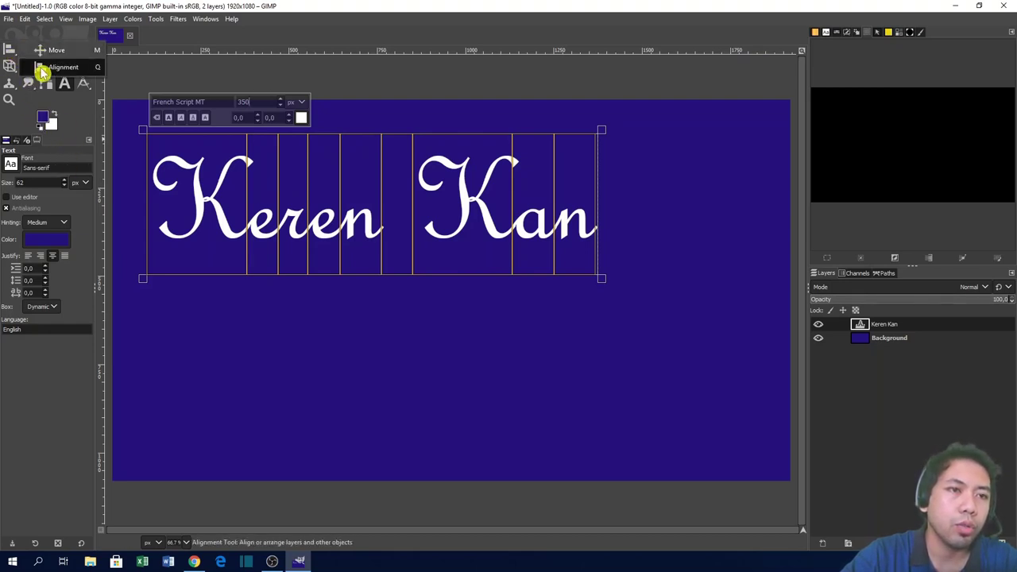
left_click(42, 69)
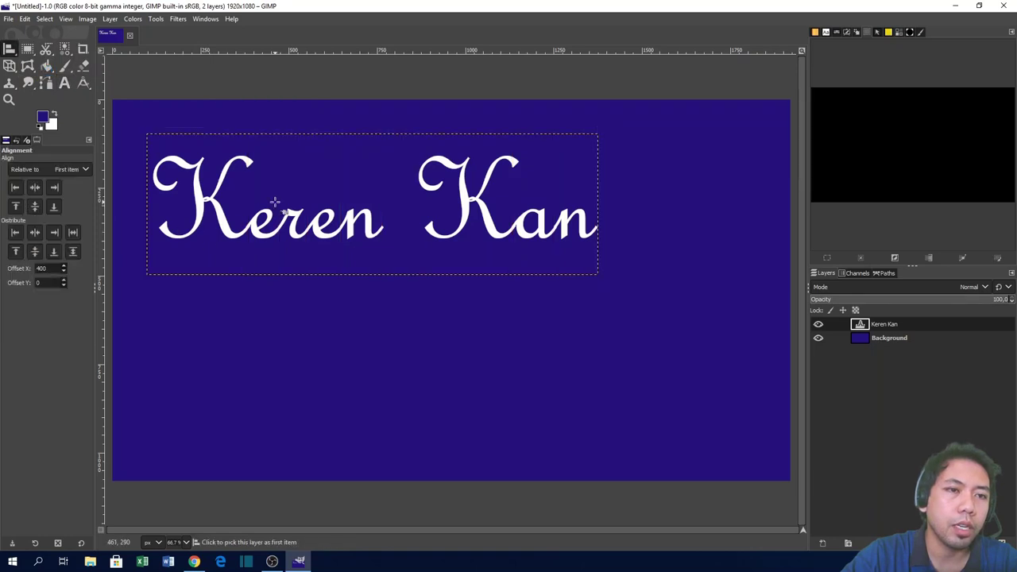
left_click(34, 191)
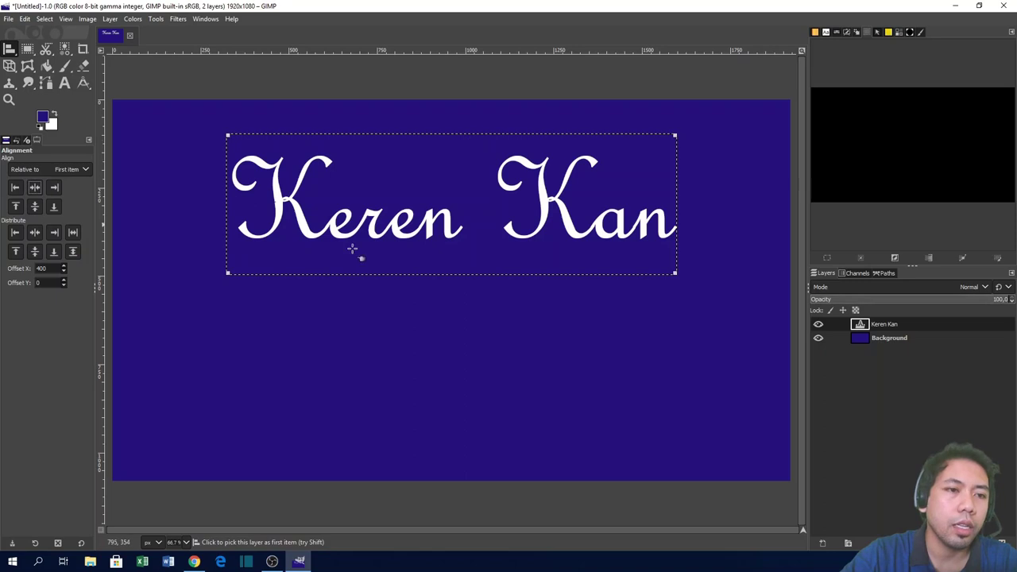
left_click(54, 207)
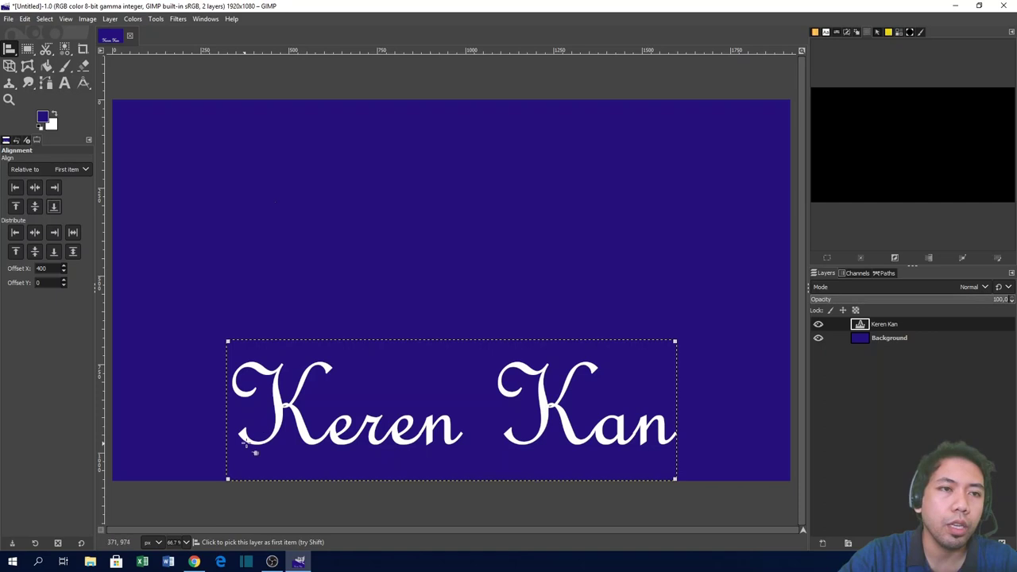
right_click(70, 58)
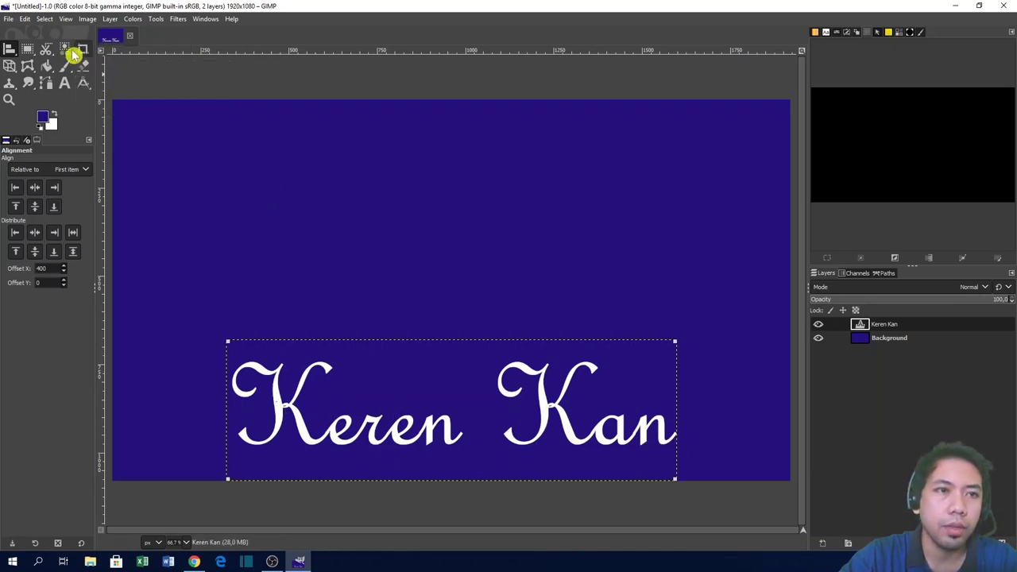
Step: Select the white Keren Kan letters with Select by Color at threshold 57
left_click(94, 66)
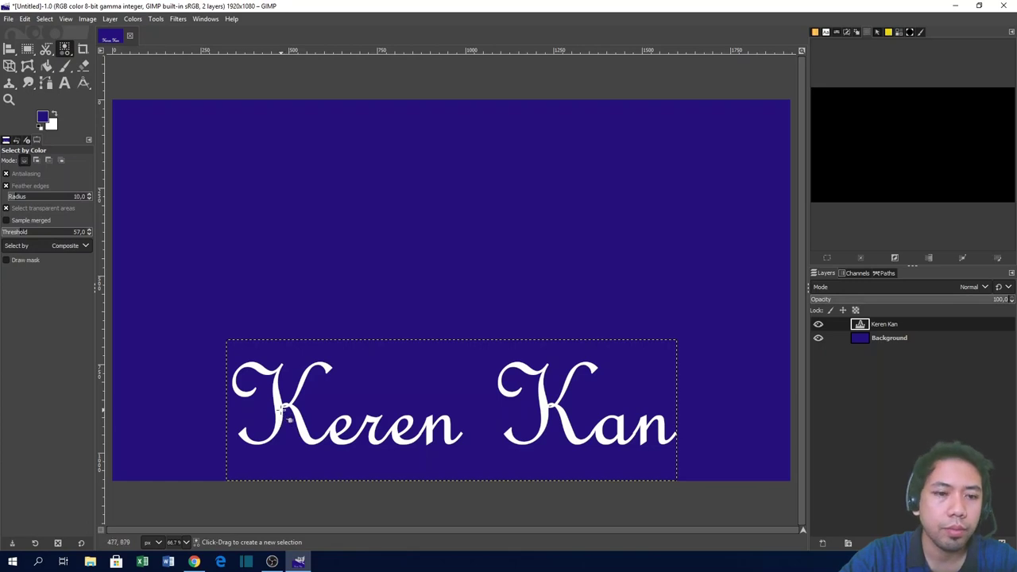
left_click(287, 412)
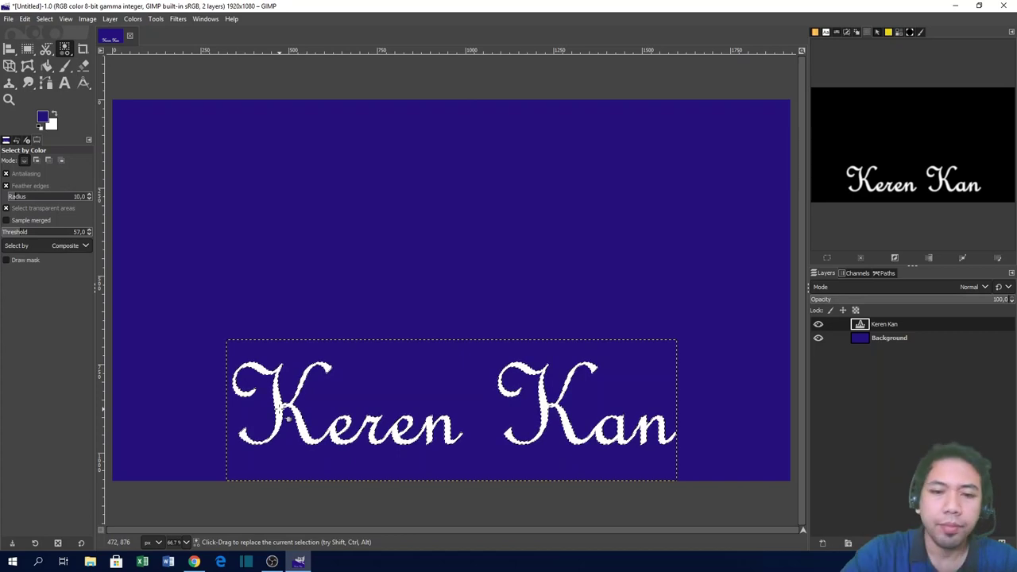
key("minus")
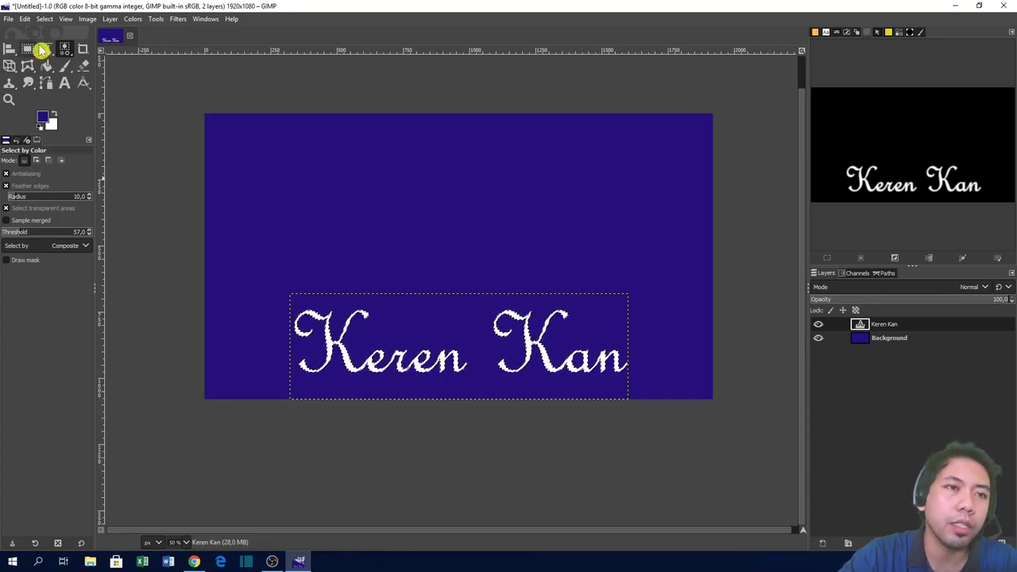
Step: Expand the colour selection with Select > Grow
left_click(47, 19)
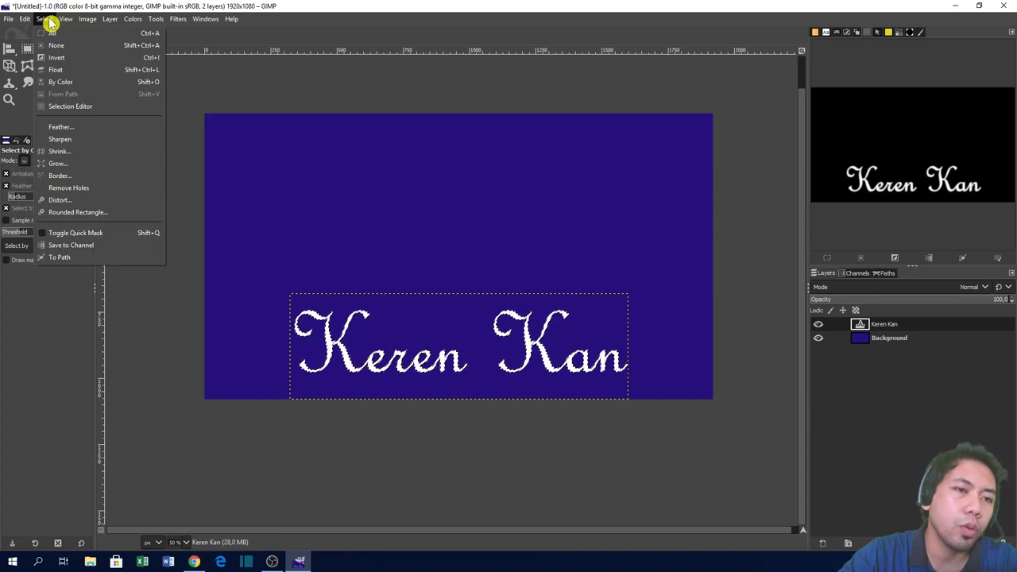
left_click(69, 171)
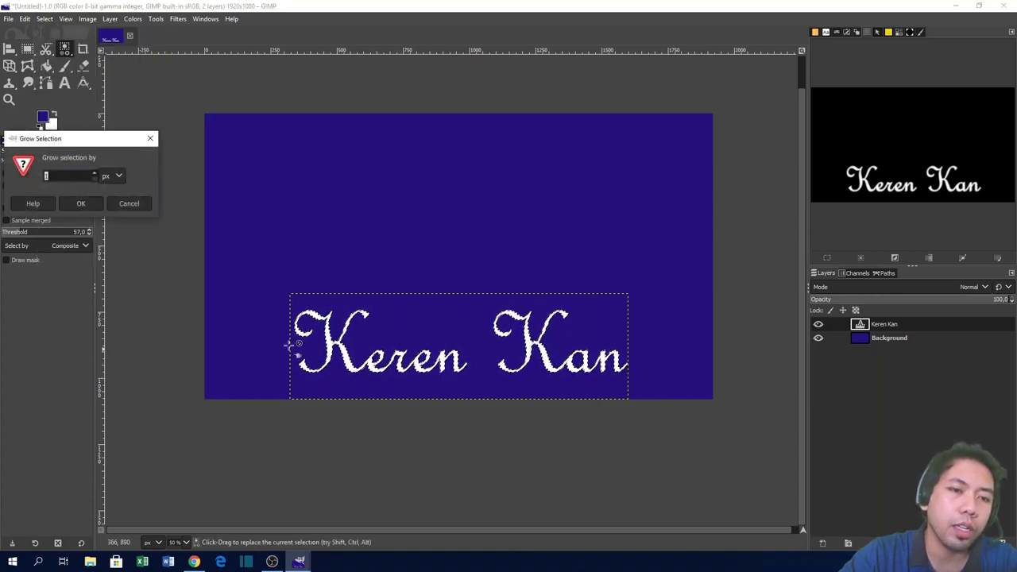
left_click(81, 206)
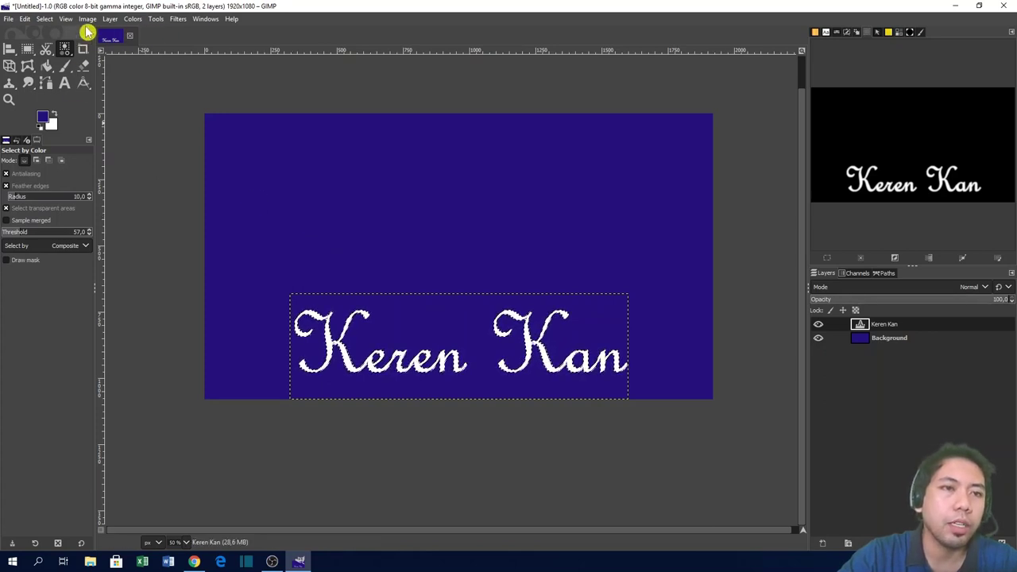
Step: Add a transparent layer named 'pasfoto' above the text and pick the Paintbrush
left_click(108, 20)
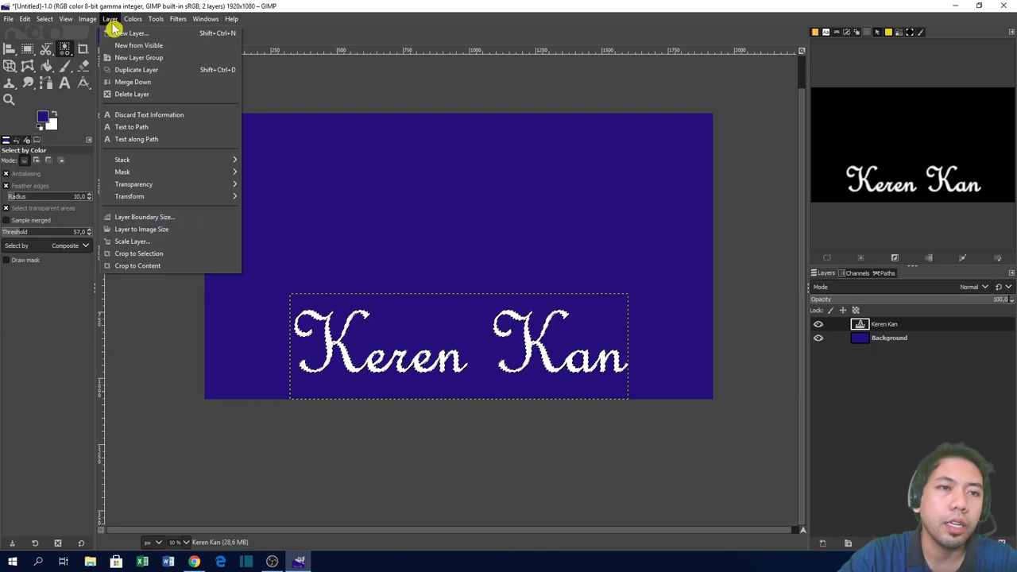
left_click(122, 34)
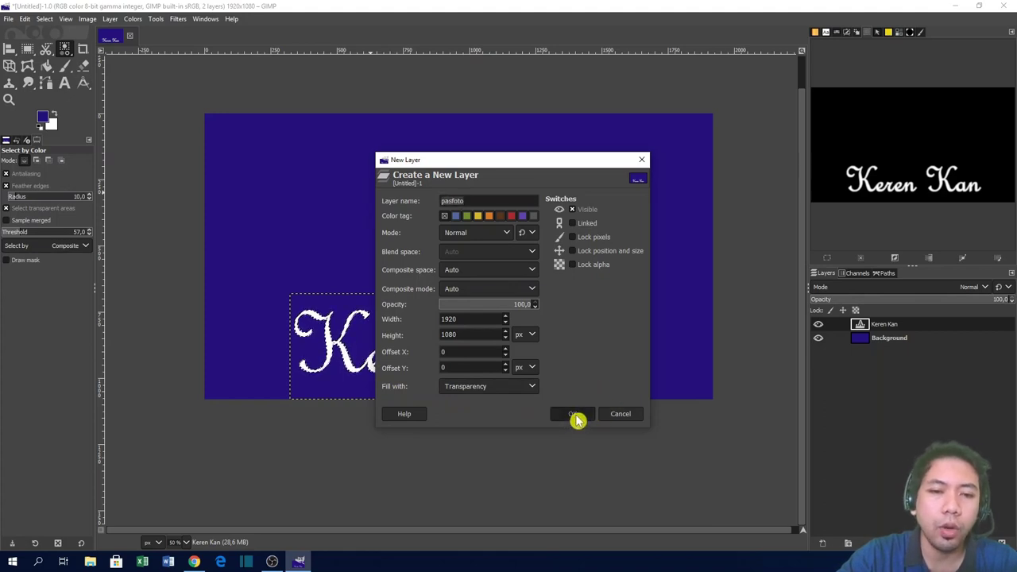
left_click(573, 414)
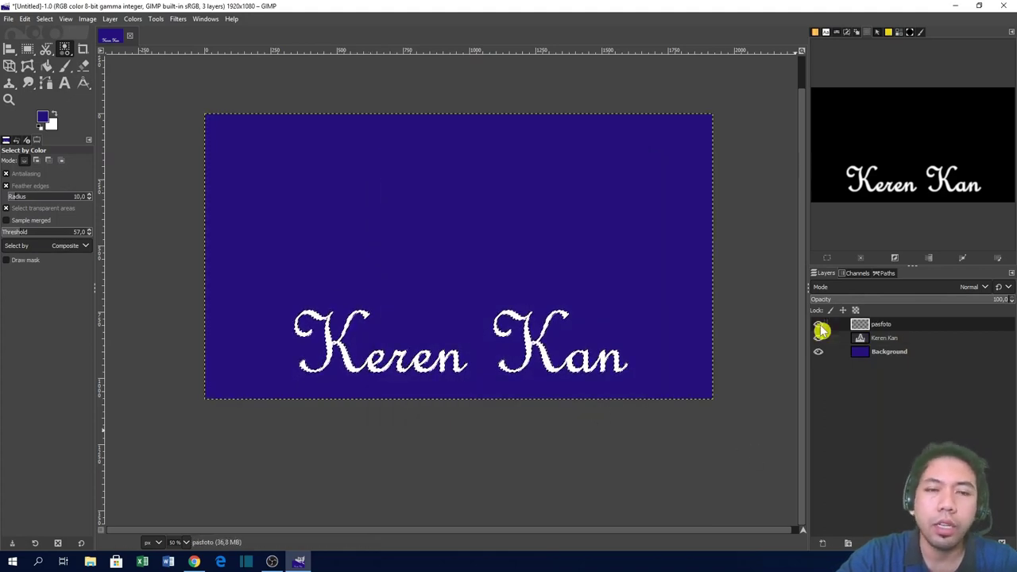
left_click(67, 69)
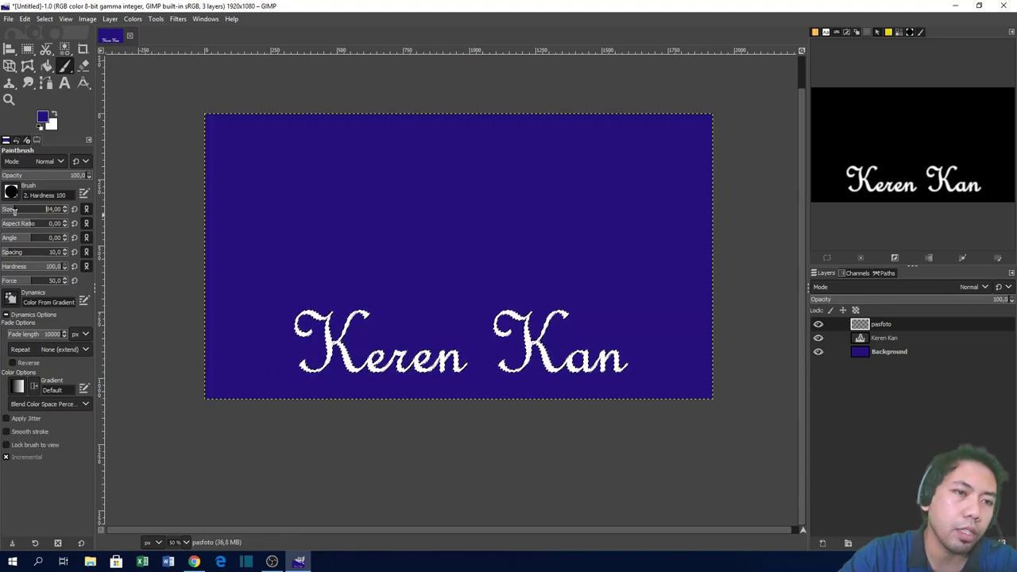
Step: Set the brush size to 19, keeping Color From Gradient dynamics
left_click(18, 211)
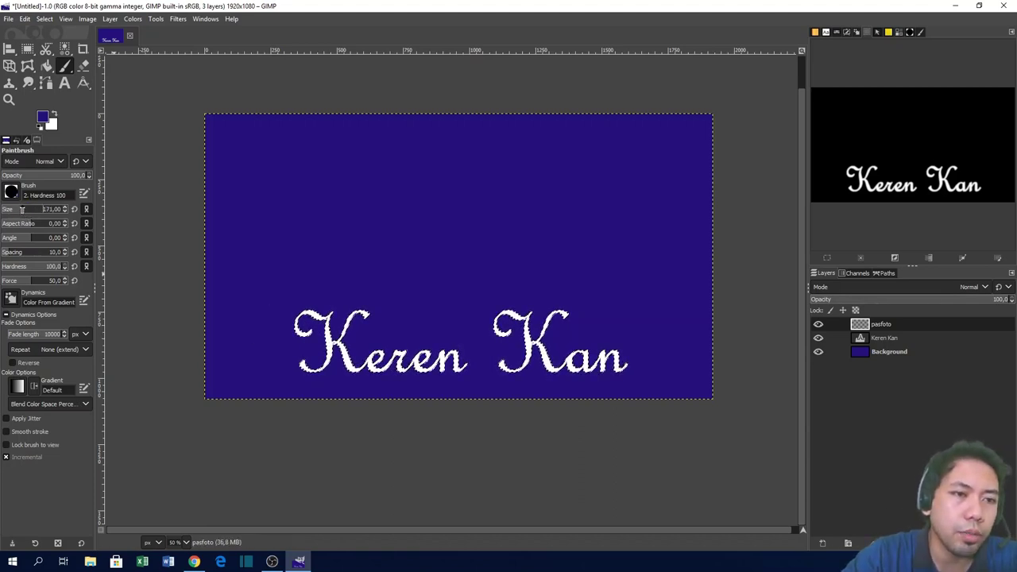
left_click(13, 208)
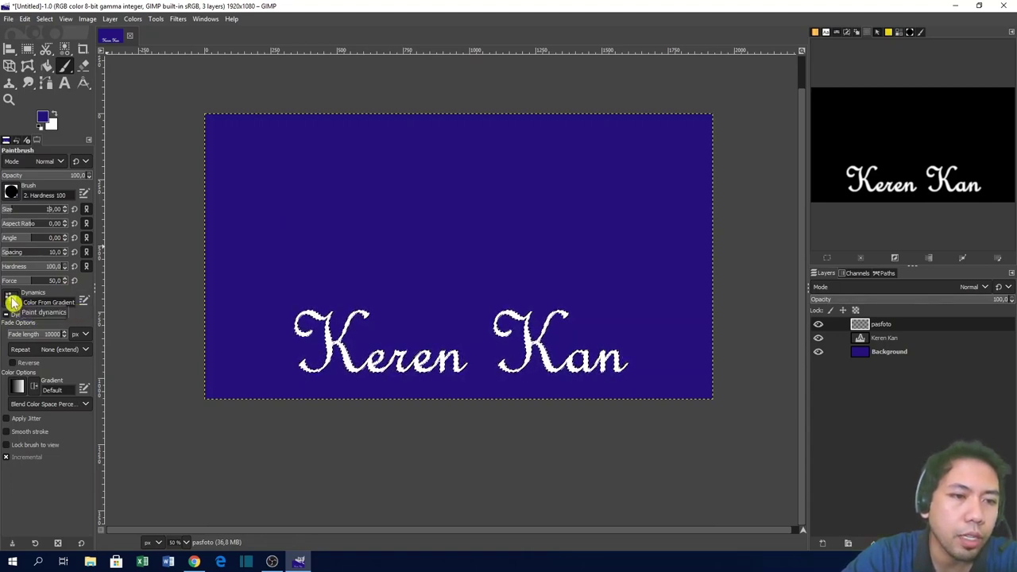
left_click(12, 303)
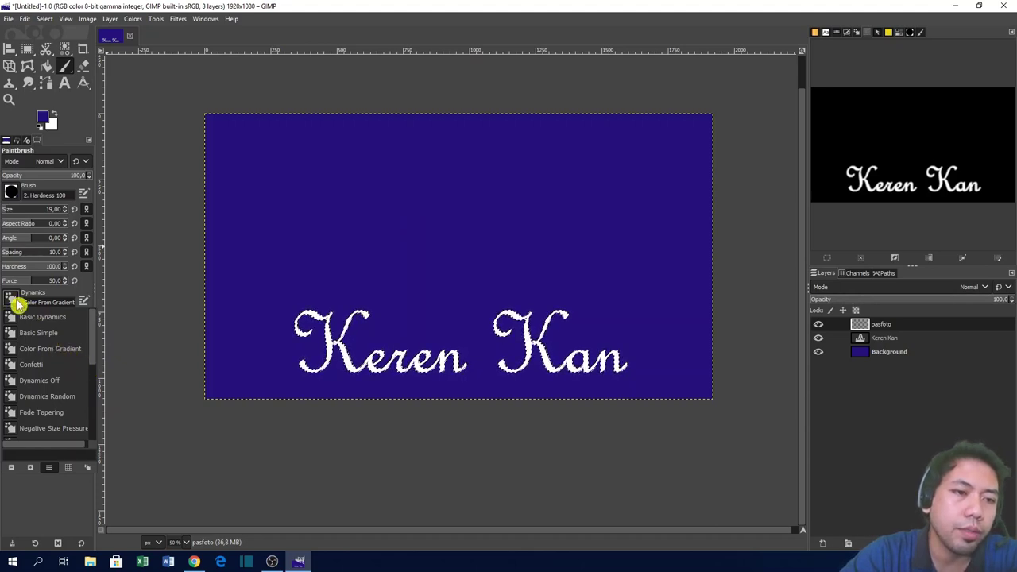
left_click(16, 300)
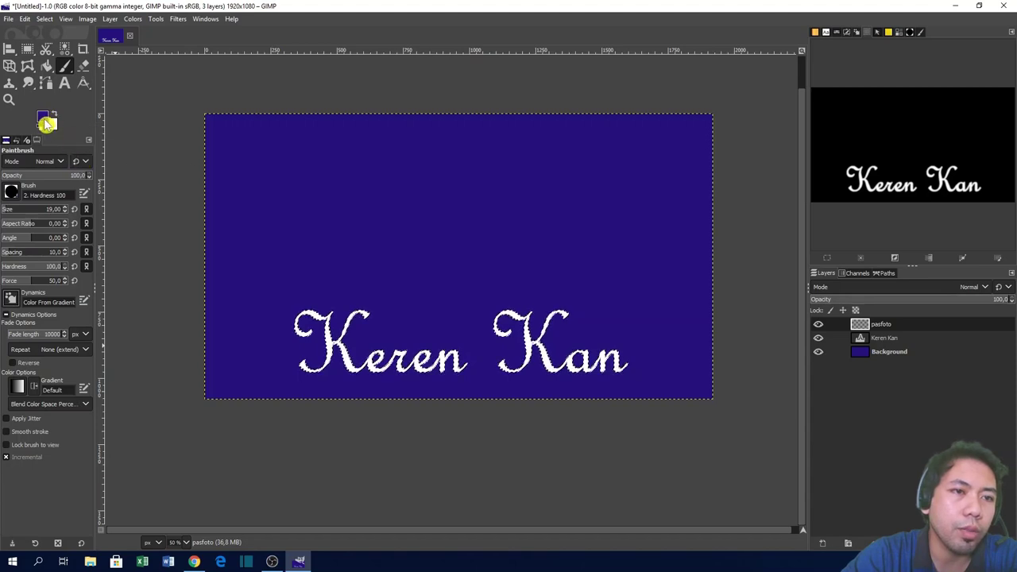
Step: Set the foreground colour to black (000000) and choose the Default gradient
left_click(46, 116)
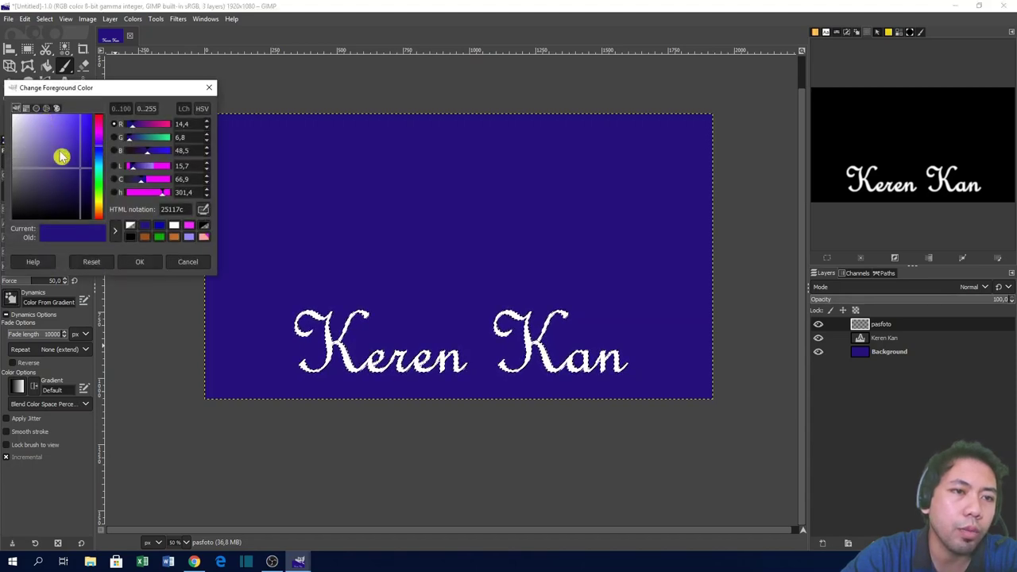
left_click(130, 237)
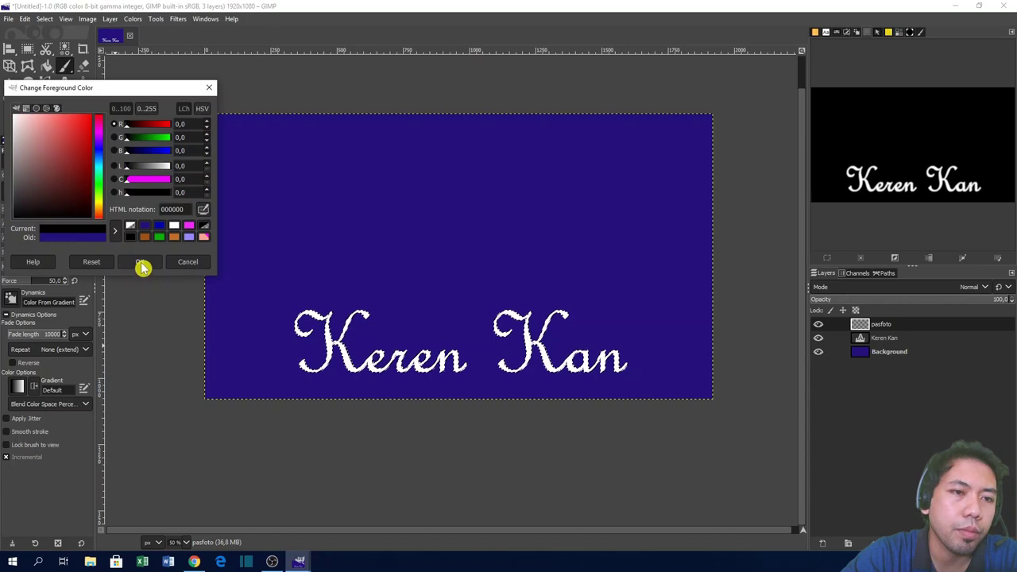
left_click(136, 263)
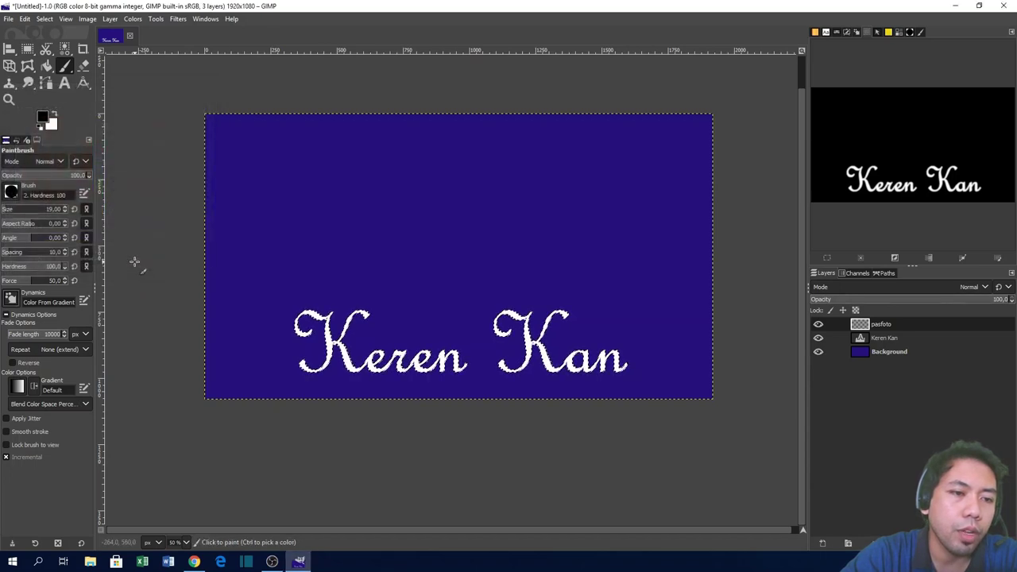
left_click(18, 389)
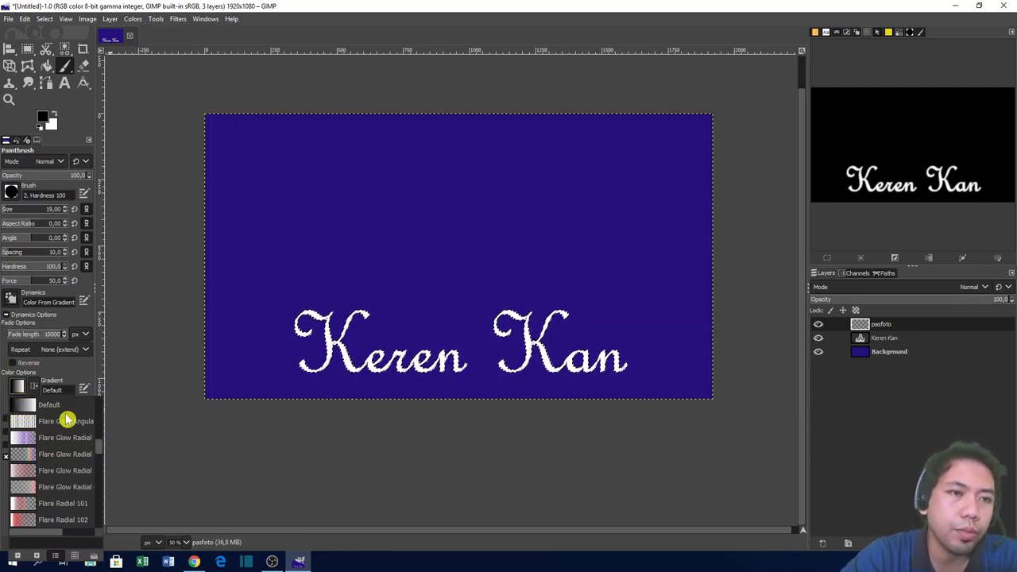
left_click(32, 404)
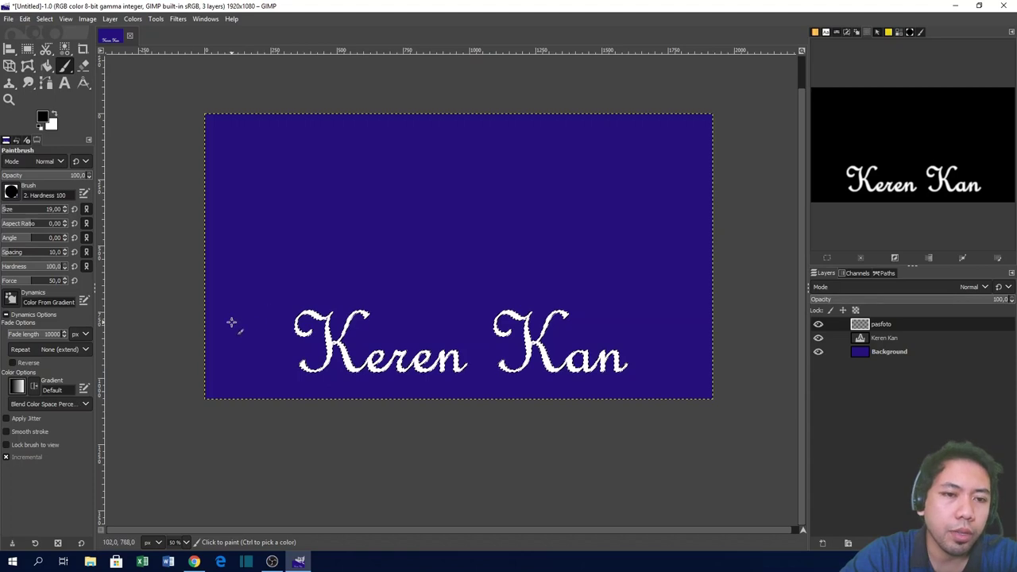
key("bracketright")
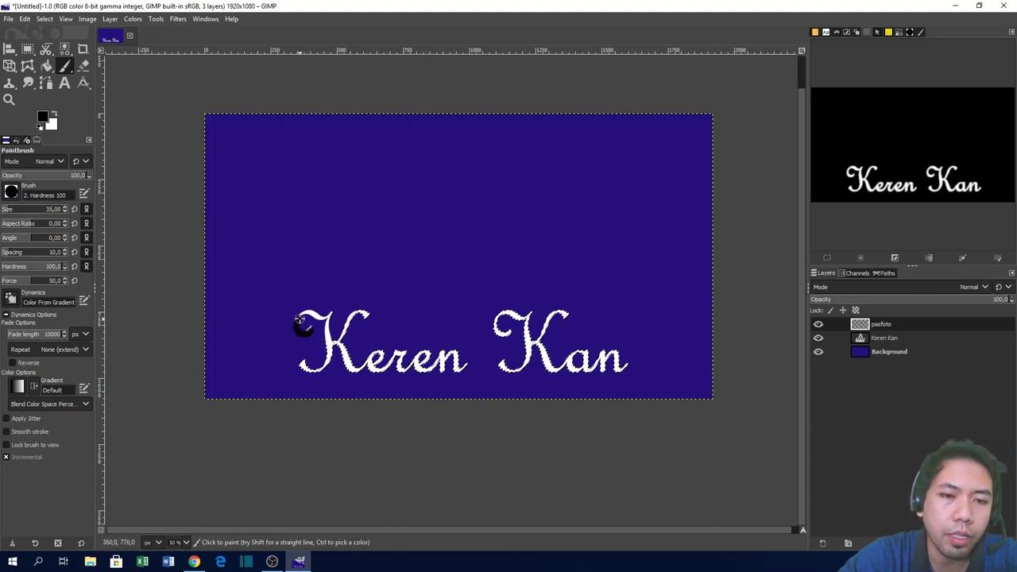
mouse_move(306, 314)
left_mouse_down()
mouse_move(326, 315)
mouse_move(327, 339)
left_mouse_up()
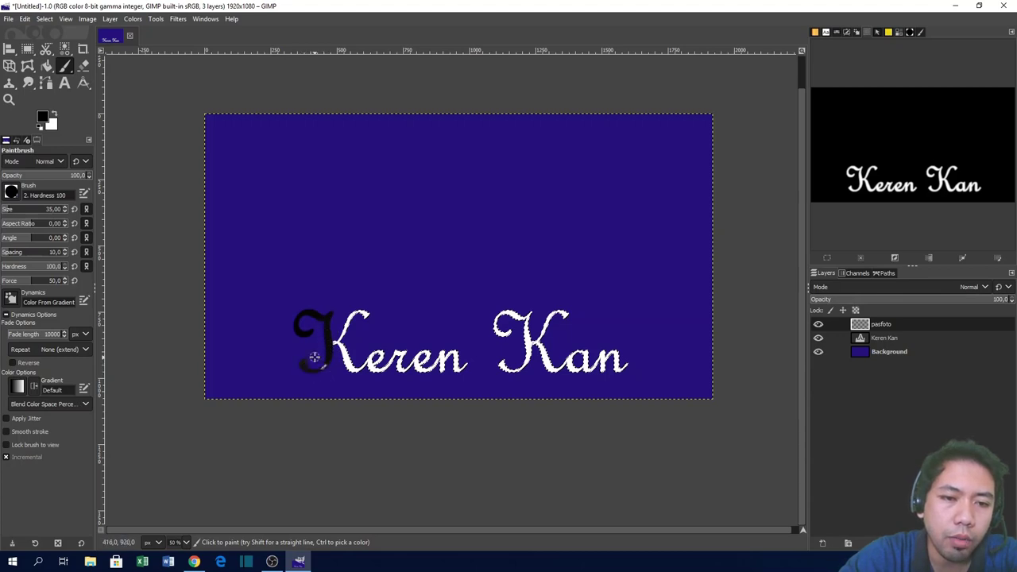
mouse_move(329, 346)
left_mouse_down()
mouse_move(367, 317)
mouse_move(335, 343)
mouse_move(345, 360)
mouse_move(362, 371)
mouse_move(373, 357)
mouse_move(379, 375)
mouse_move(391, 361)
mouse_move(407, 374)
mouse_move(427, 357)
left_mouse_up()
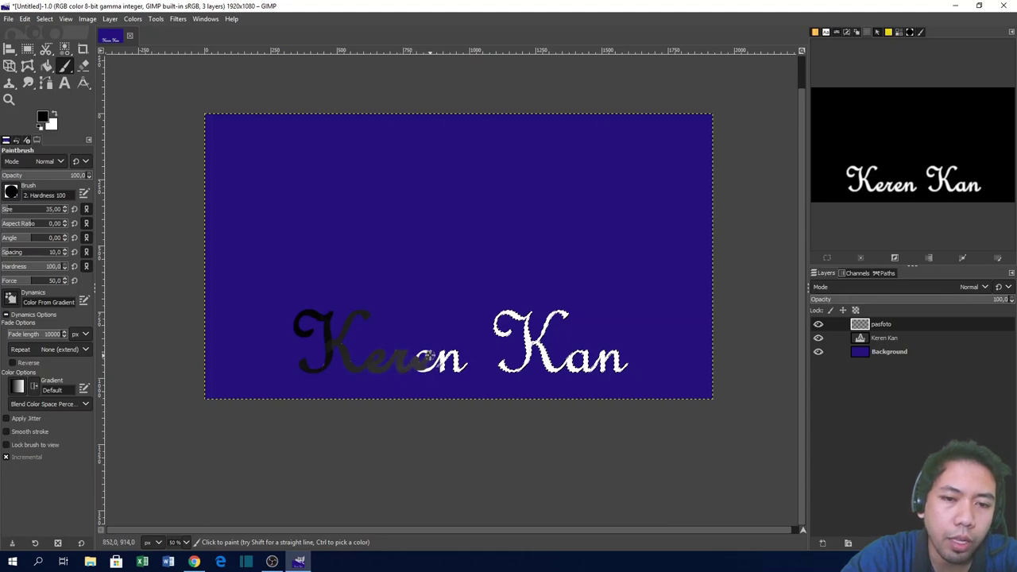
mouse_move(429, 370)
left_mouse_down()
mouse_move(454, 354)
mouse_move(472, 359)
left_mouse_up()
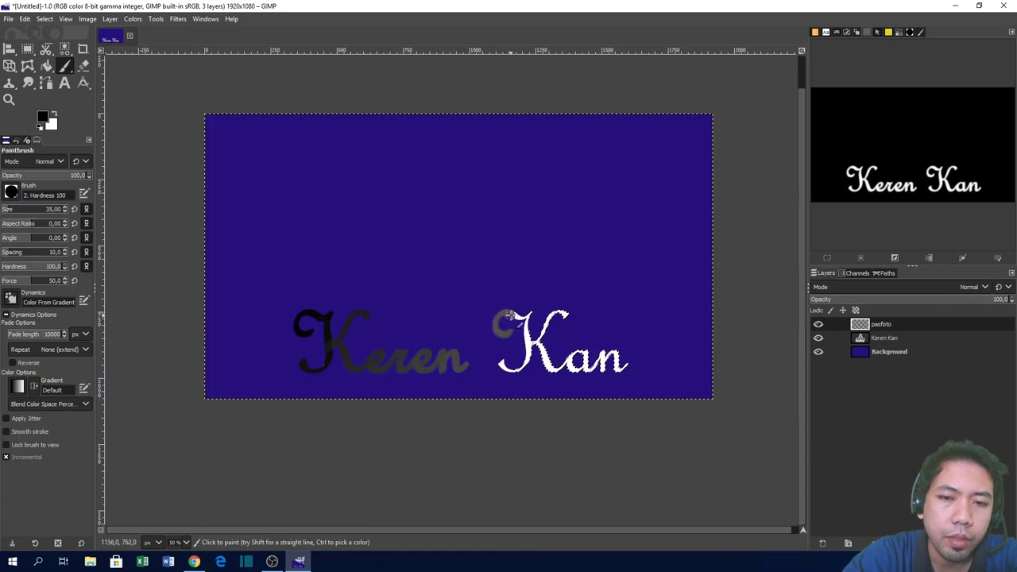
mouse_move(531, 314)
left_mouse_down()
mouse_move(527, 364)
mouse_move(517, 370)
mouse_move(556, 316)
mouse_move(567, 318)
mouse_move(549, 367)
mouse_move(585, 351)
mouse_move(591, 369)
mouse_move(603, 351)
left_mouse_up()
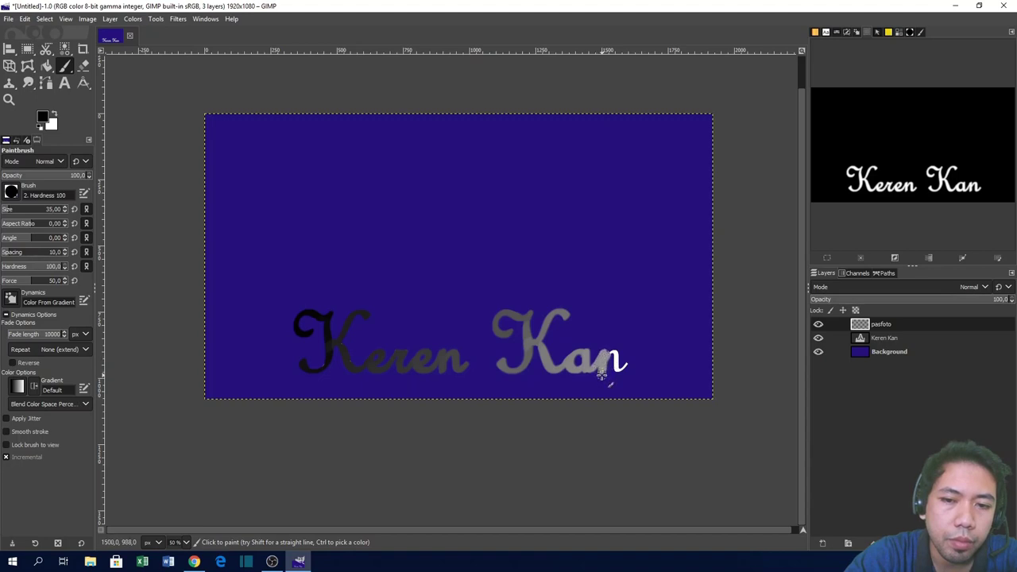
left_click_drag(606, 364, 615, 361)
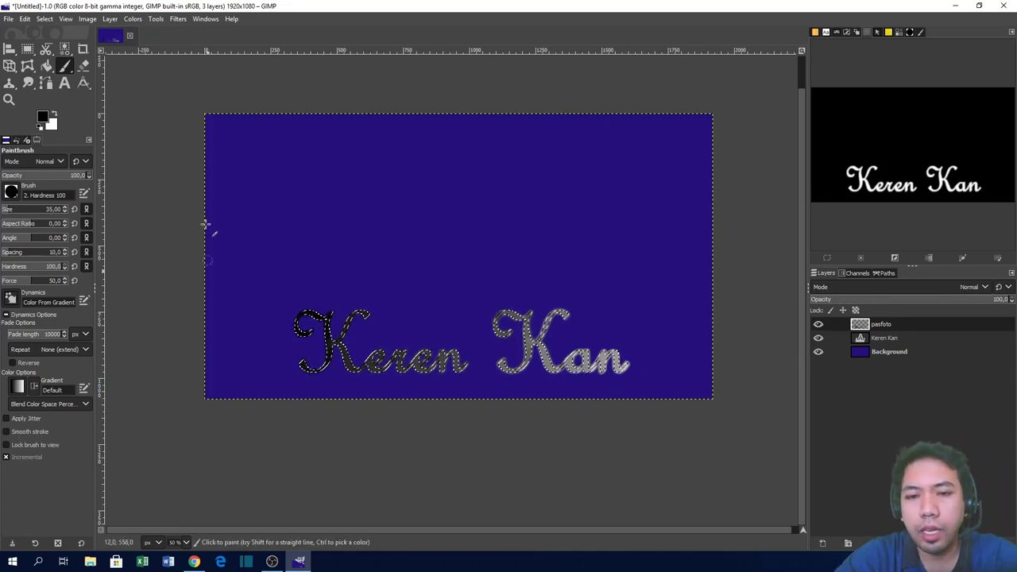
Step: Hide the Background and export as raw keren3.pgm to D:\Youtuber\Shotcut\materi142
left_click(819, 353)
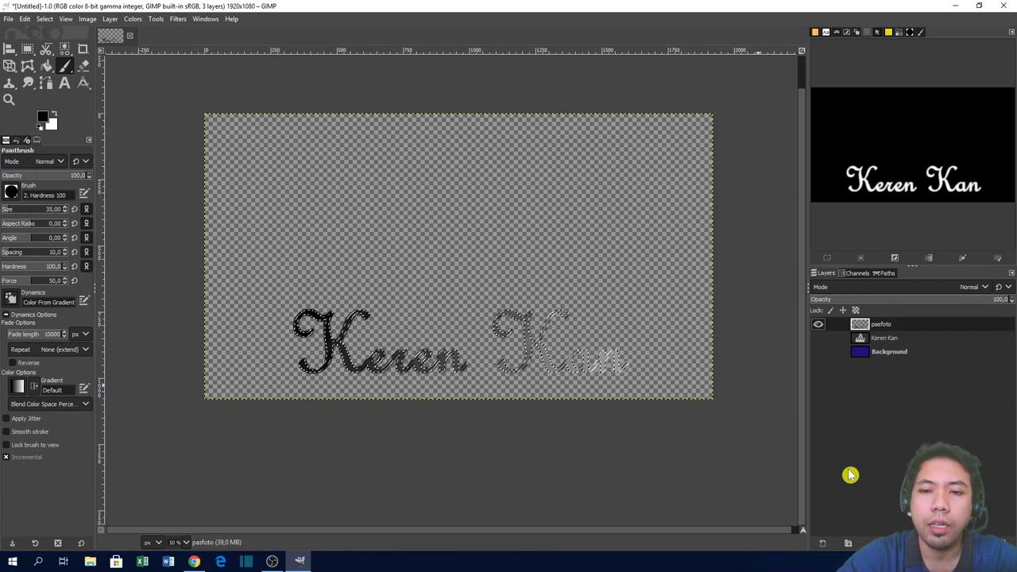
left_click(8, 19)
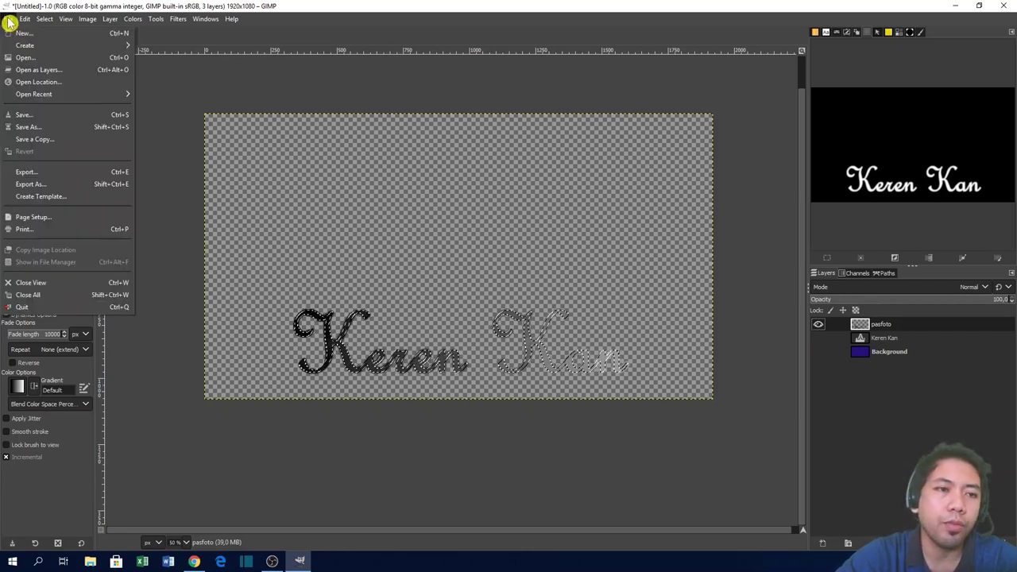
left_click(31, 185)
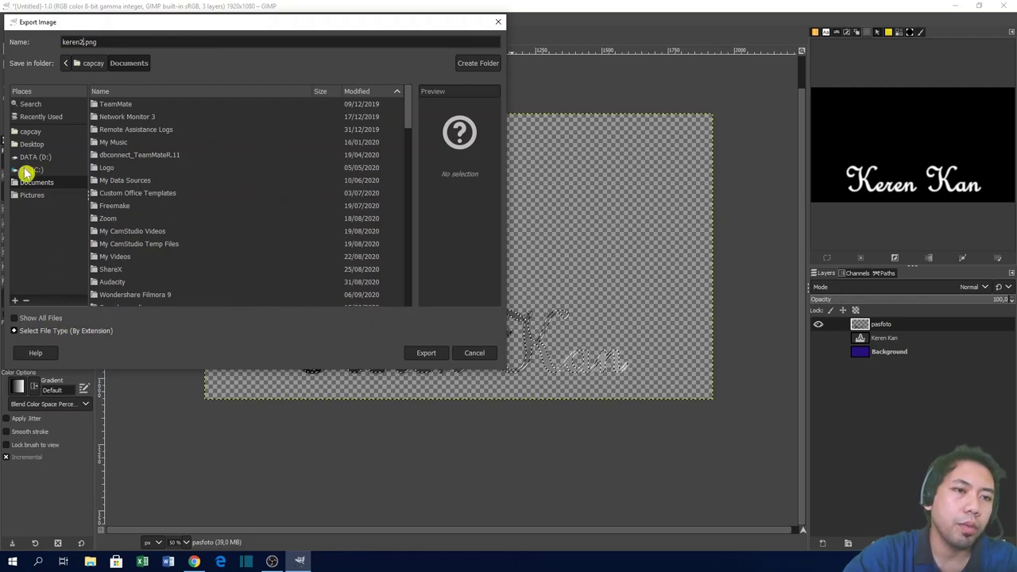
left_click(32, 157)
left_click(117, 245)
double_click(119, 247)
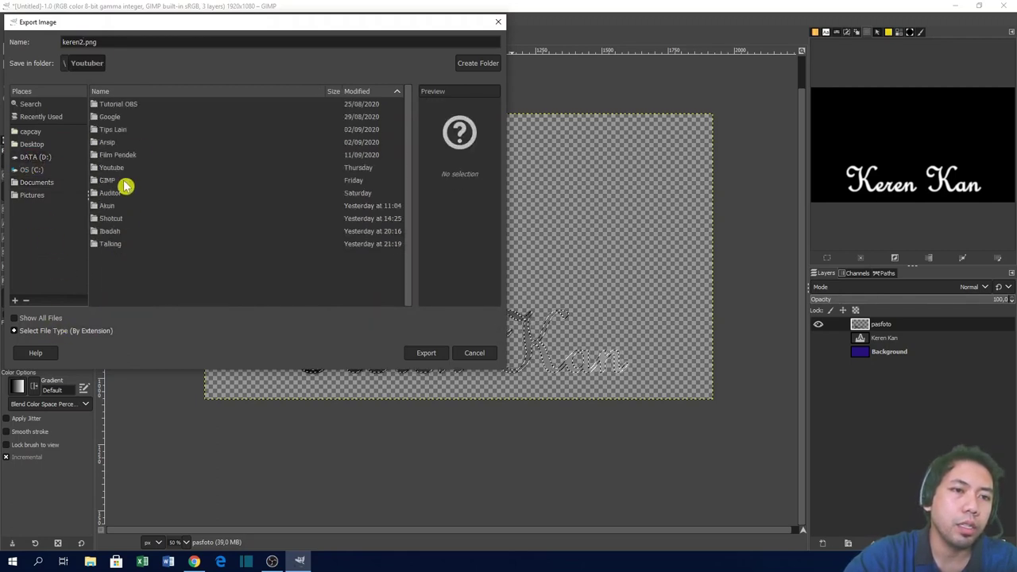
double_click(128, 220)
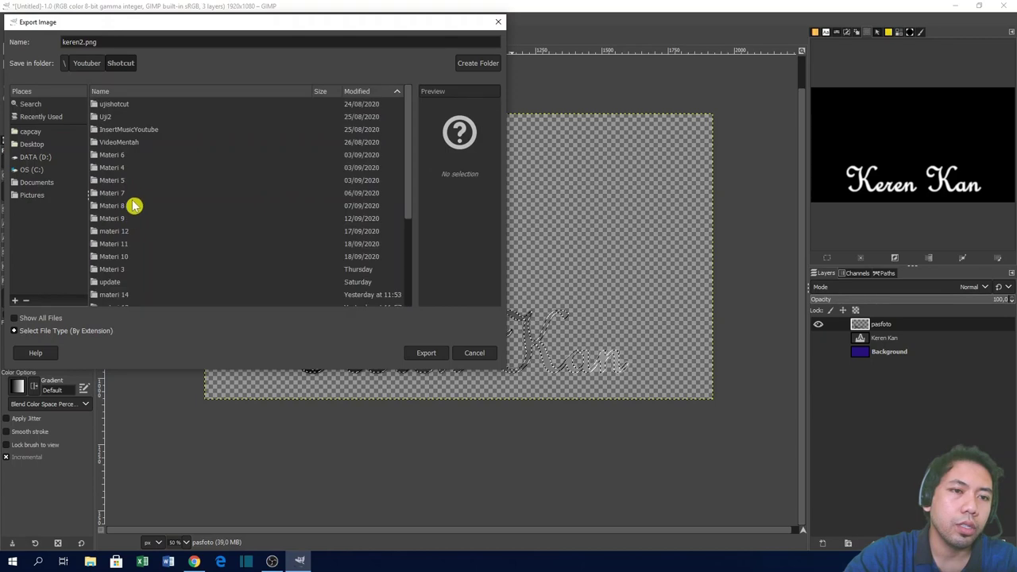
scroll(145, 255, "down", 2)
double_click(145, 265)
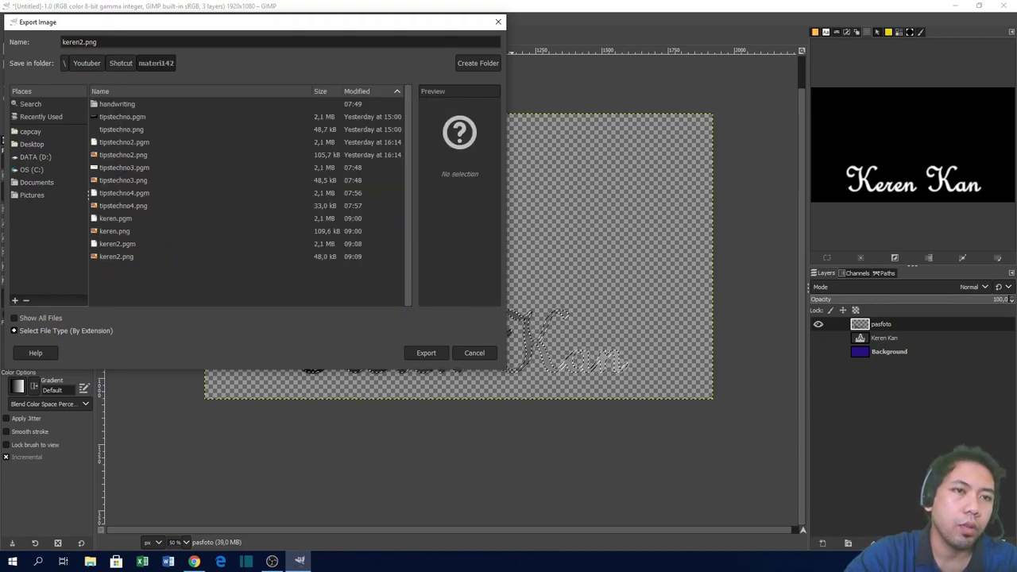
left_click(84, 41)
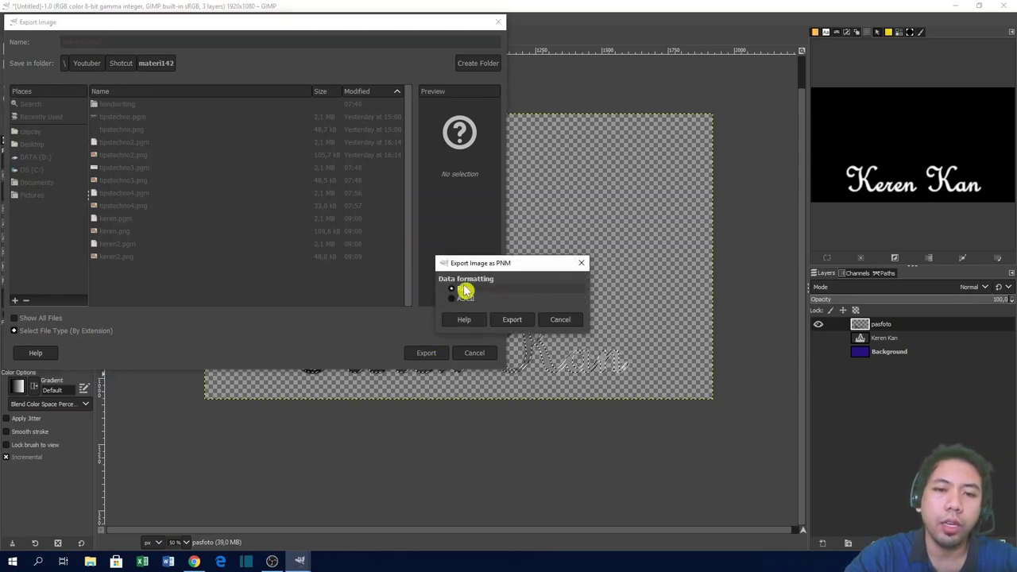
left_click(517, 326)
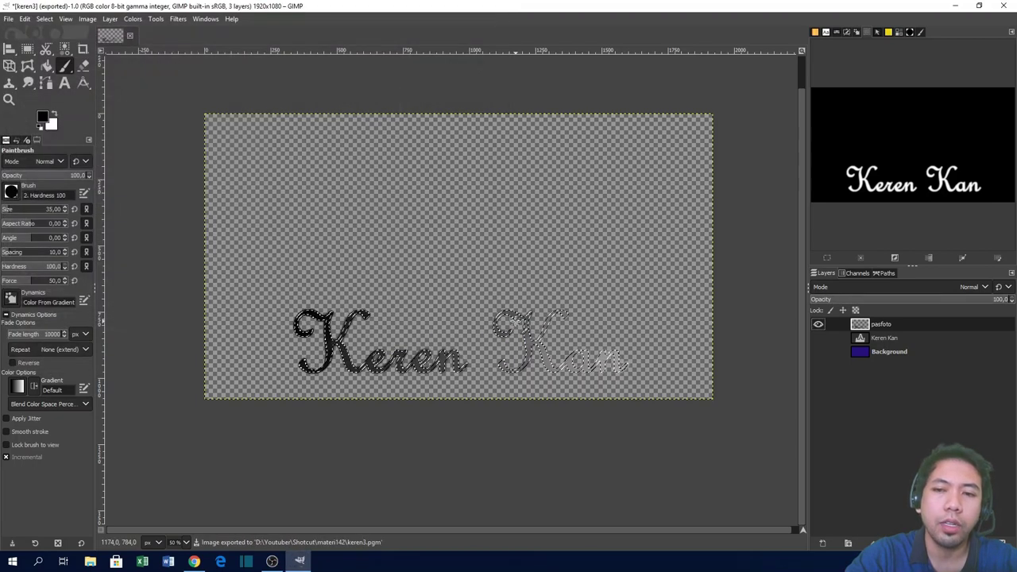
Step: Show only the Keren Kan layer and export it as keren3.png with default options
left_click(818, 337, "shift")
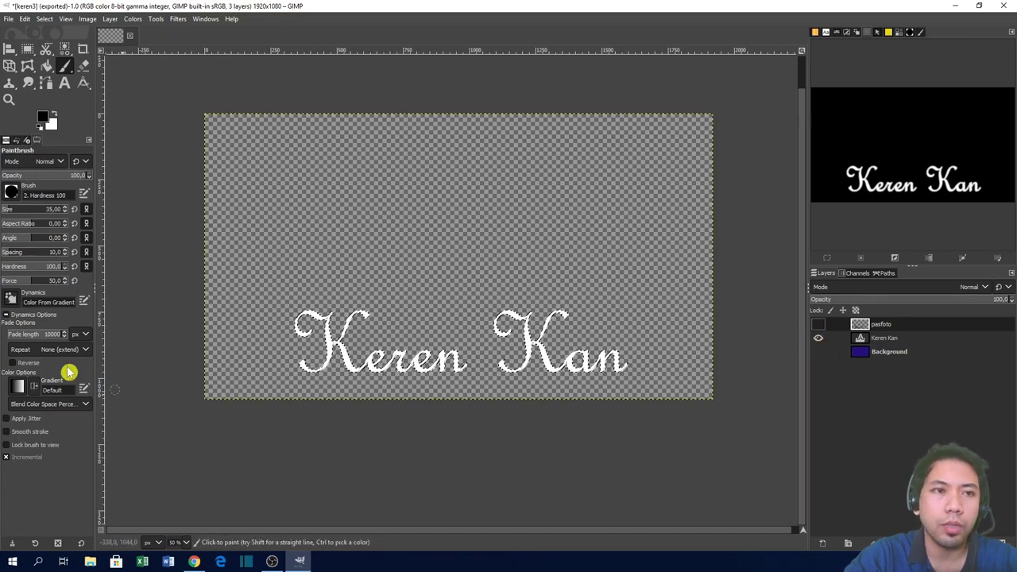
left_click(9, 19)
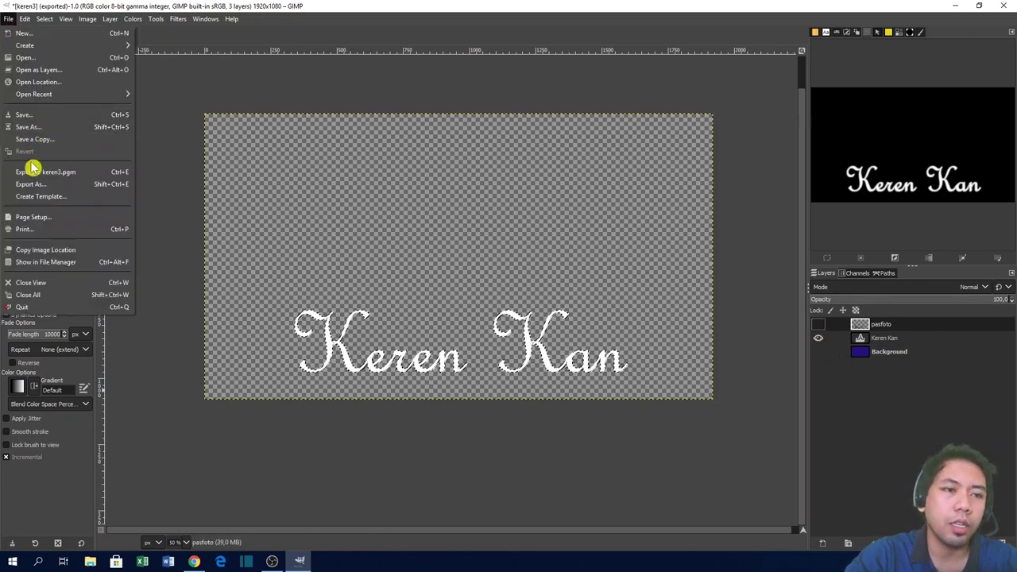
left_click(37, 185)
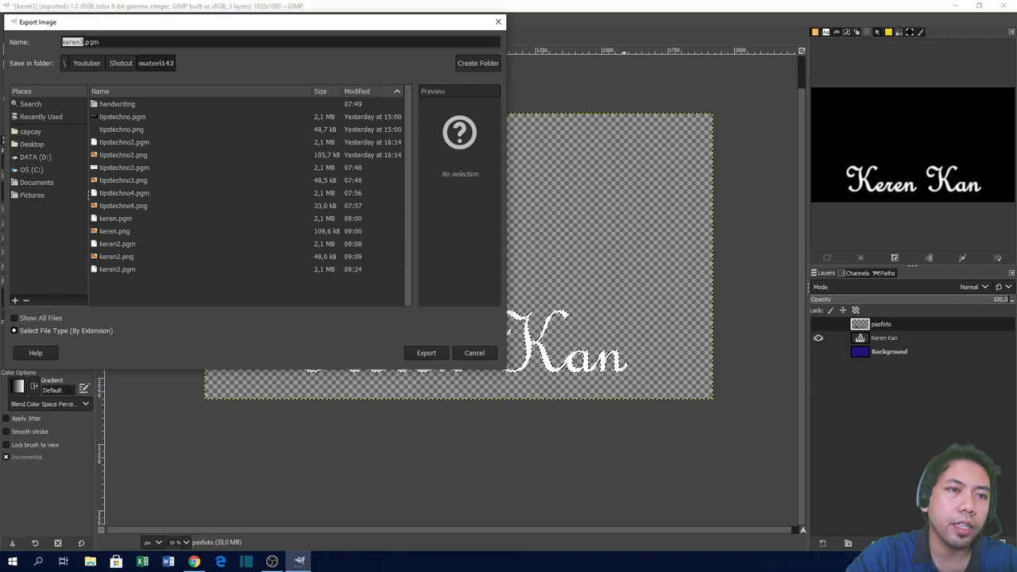
type("g")
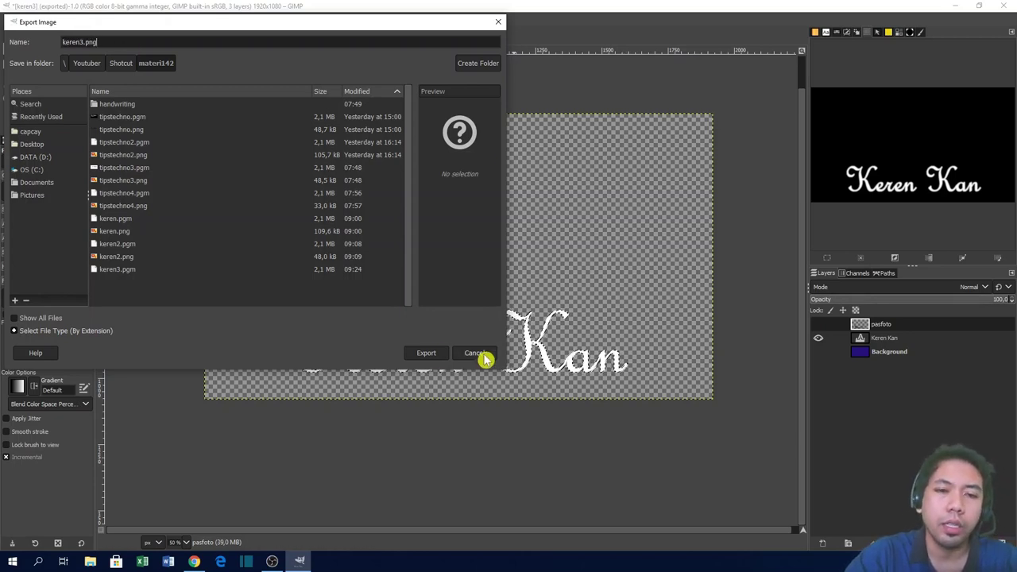
left_click(426, 355)
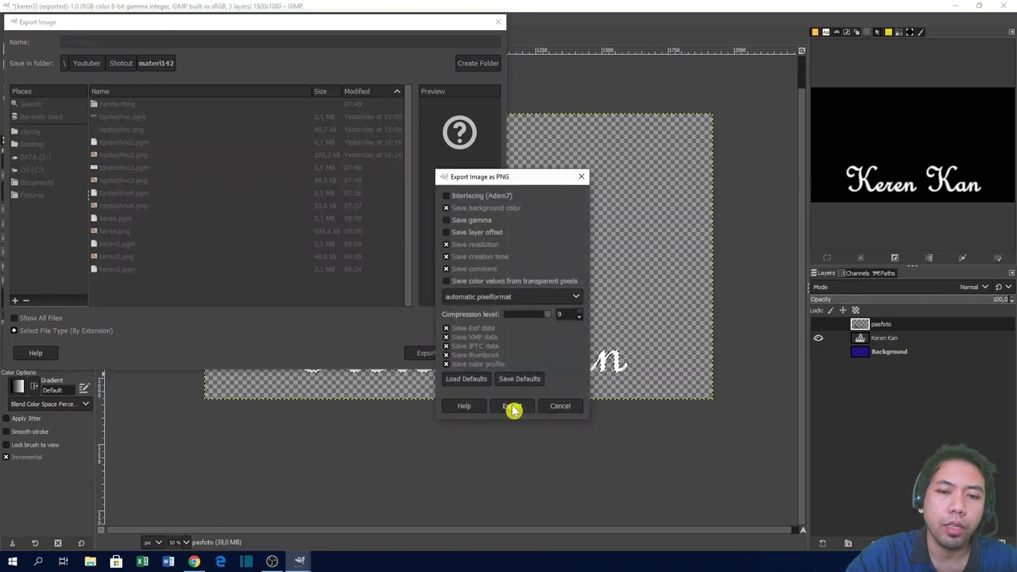
left_click(512, 406)
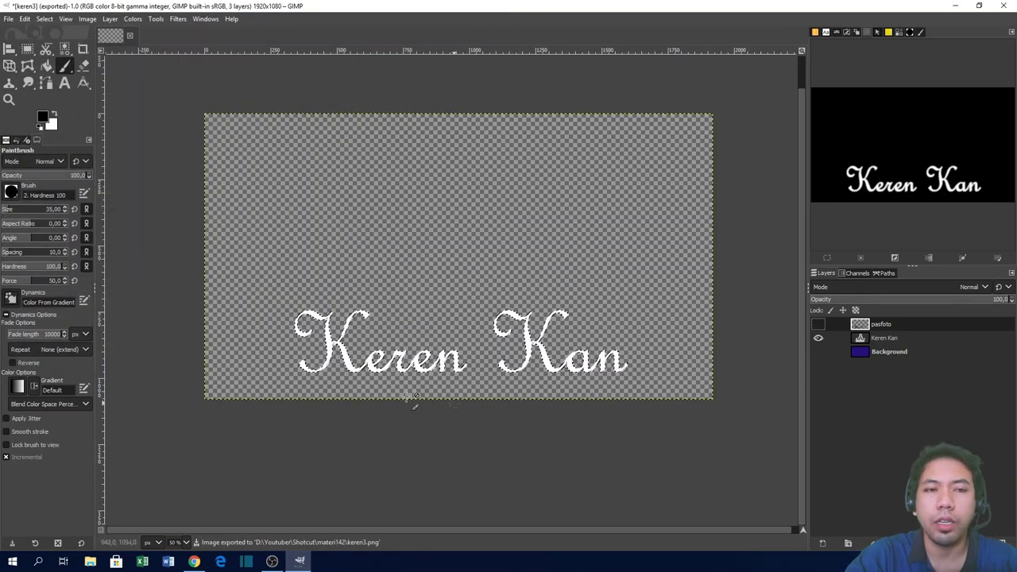
Step: Check the new keren3 PNG and GIMP files in materi142, then minimize Explorer and GIMP
left_click(90, 562)
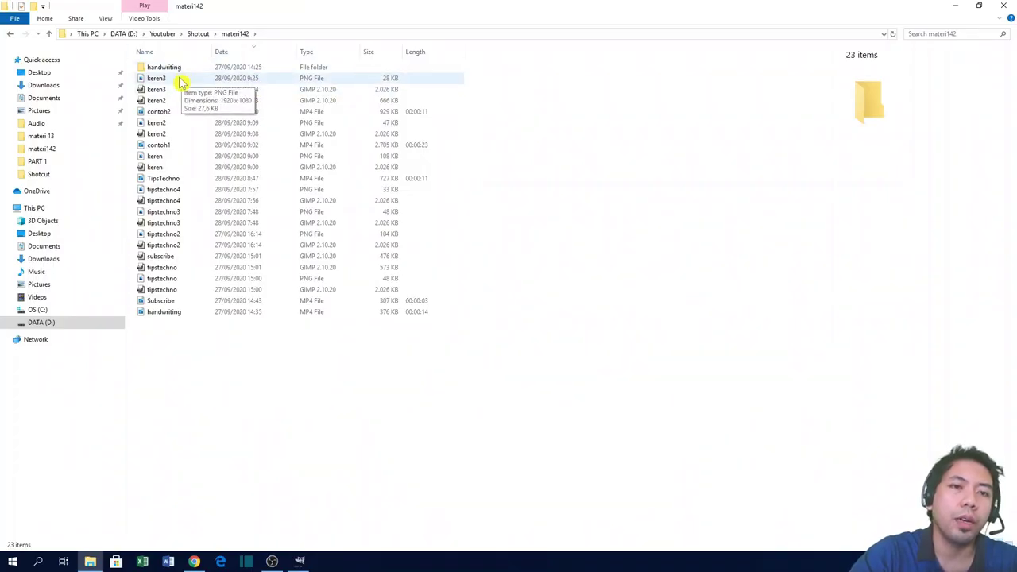
left_click(179, 80)
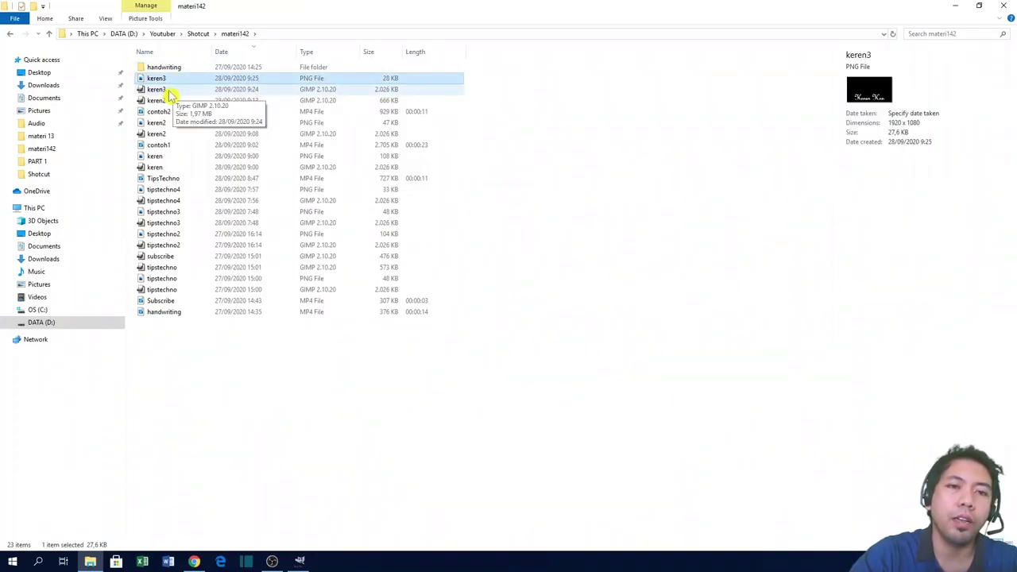
left_click(167, 90)
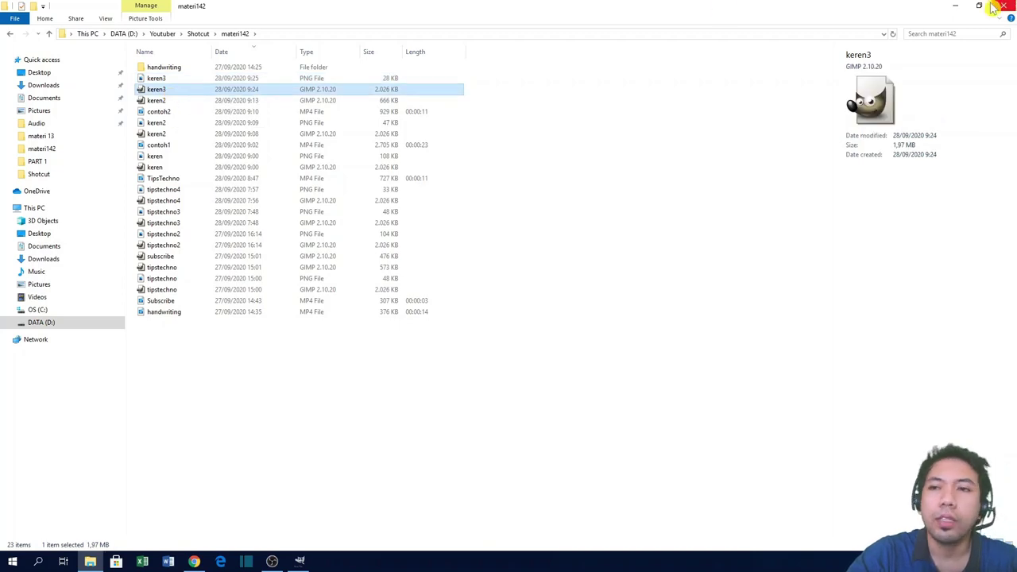
left_click(952, 6)
left_click(948, 5)
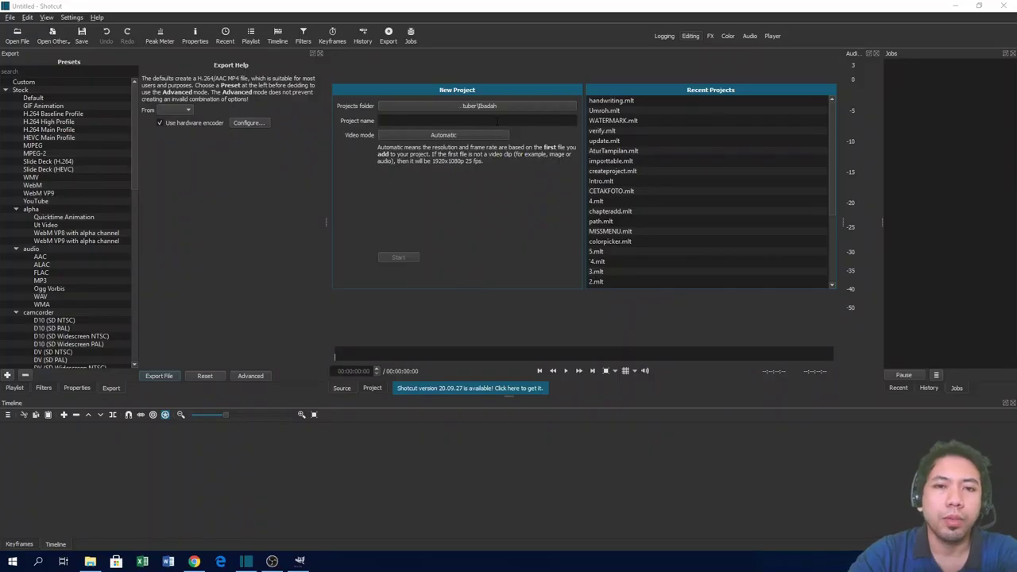
Step: Create a new Shotcut project named hand in the materi142 projects folder
left_click(497, 121)
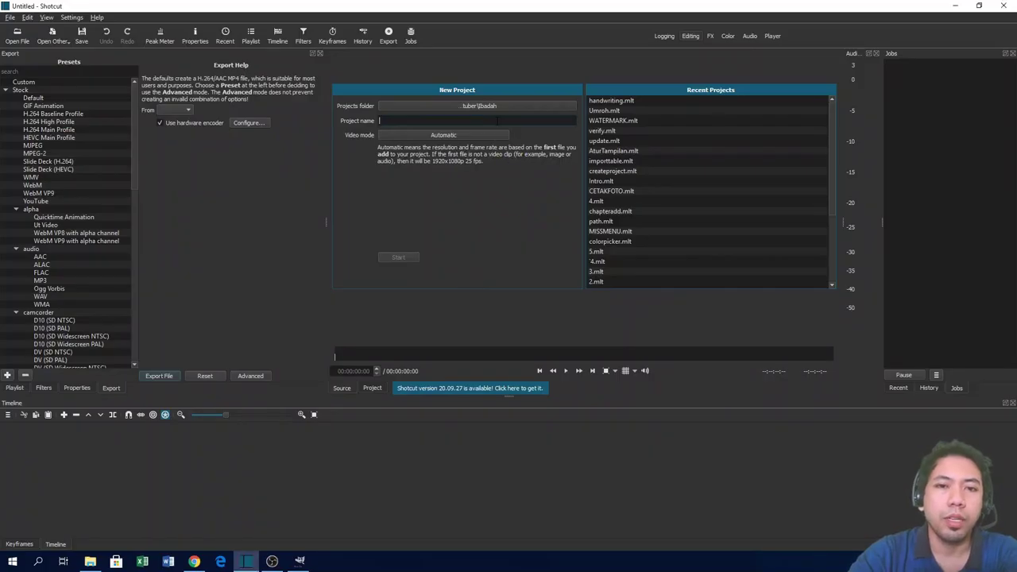
left_click(488, 107)
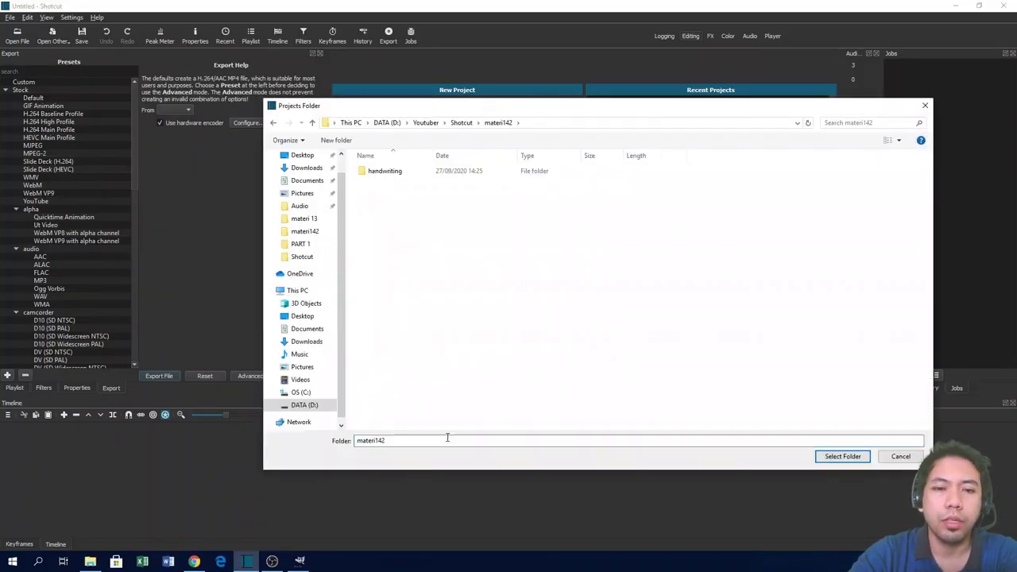
left_click(841, 456)
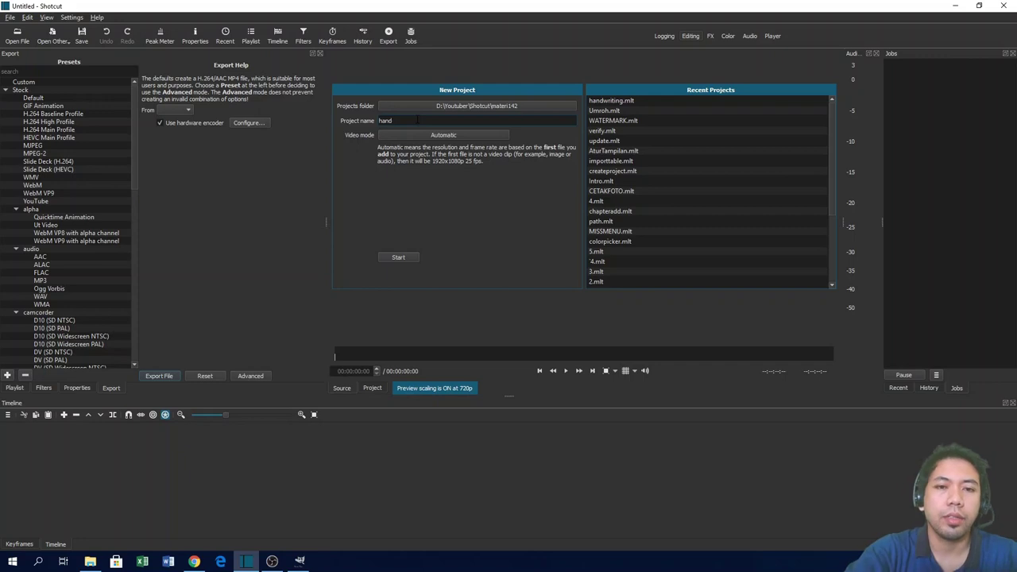
left_click(402, 259)
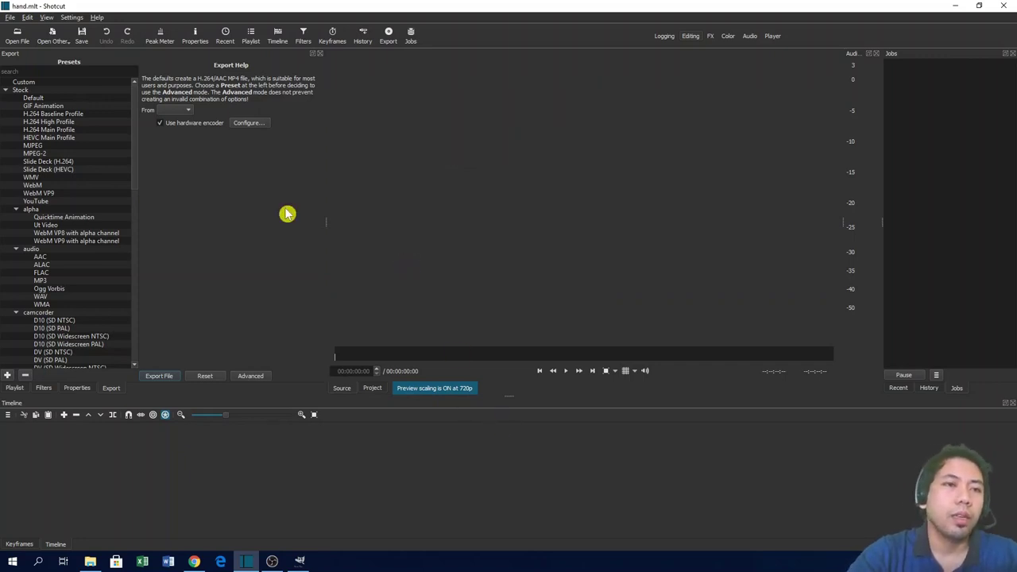
Step: Open keren3.png and place it as a clip on the V1 timeline track
left_click(15, 37)
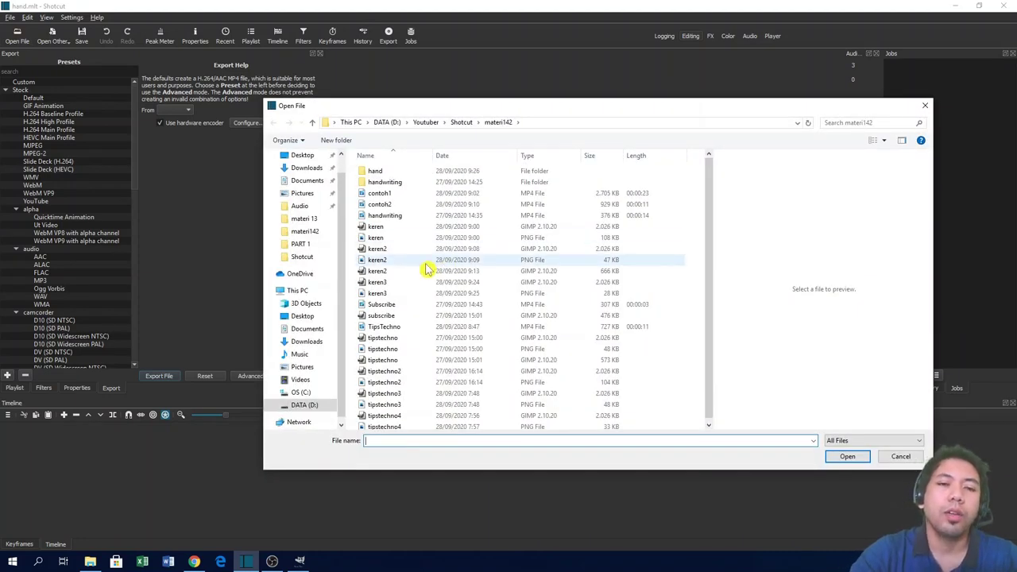
scroll(427, 270, "down", 1)
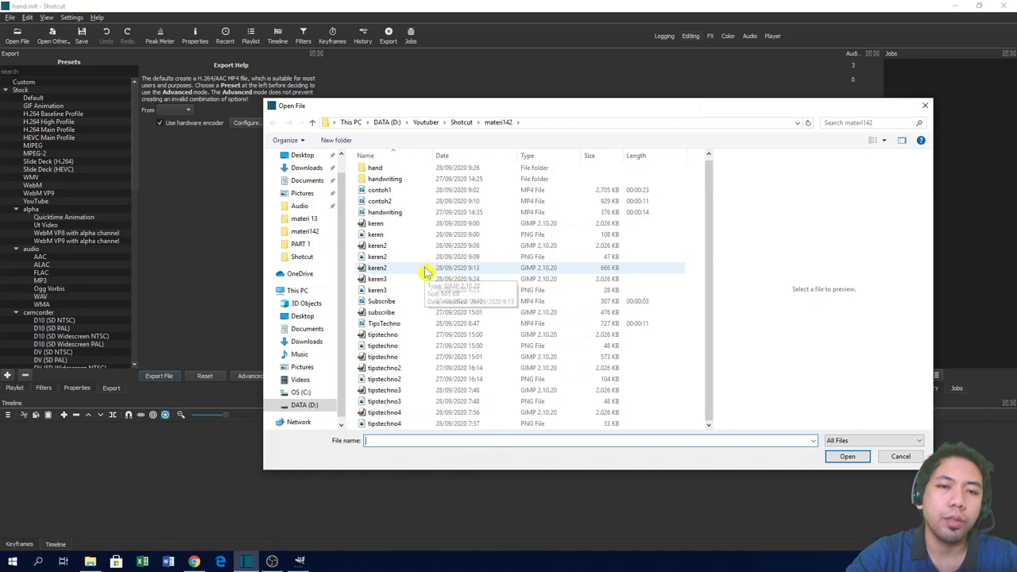
left_click(384, 293)
left_click(847, 457)
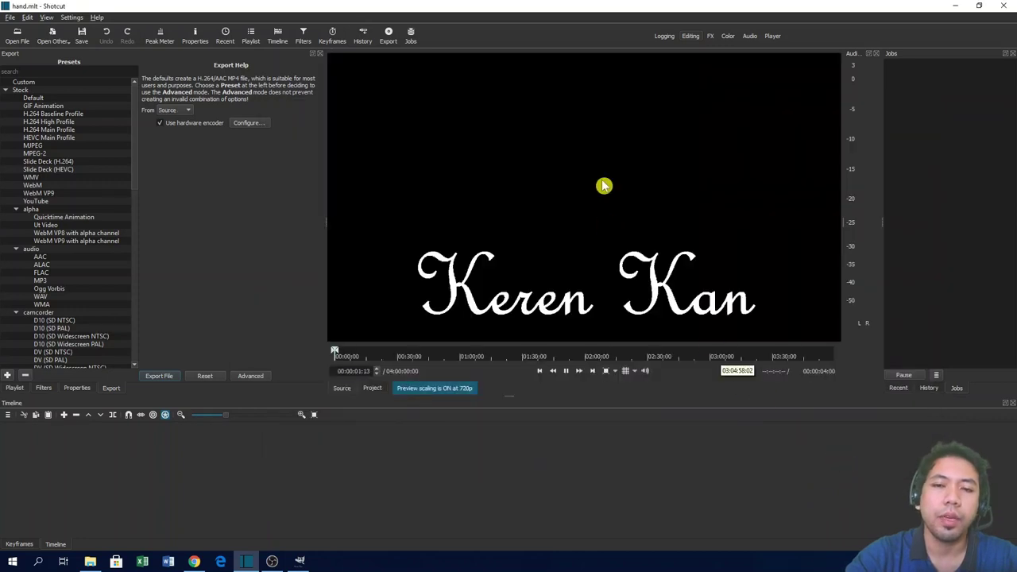
left_click_drag(633, 111, 300, 476)
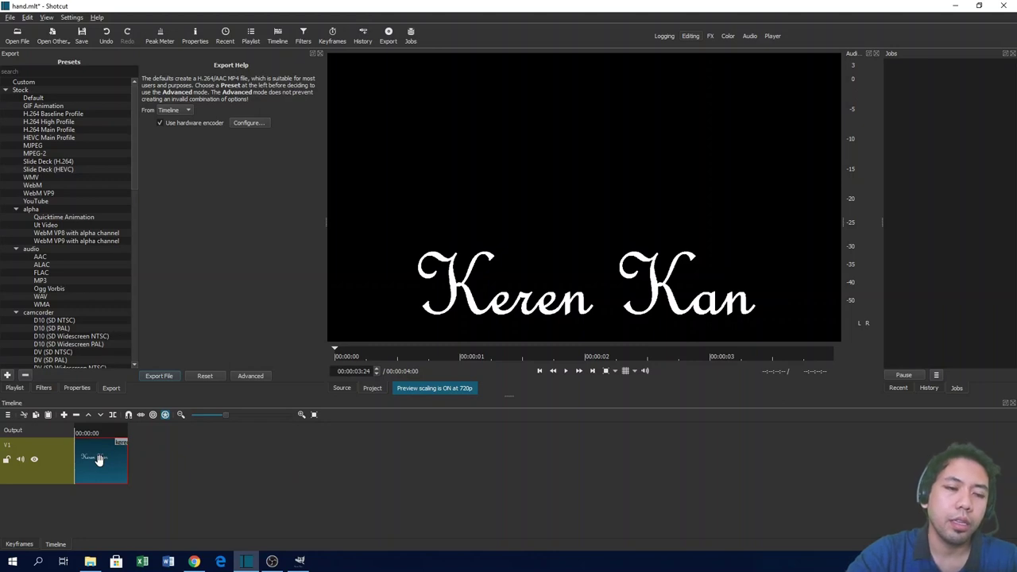
left_click_drag(98, 459, 254, 499)
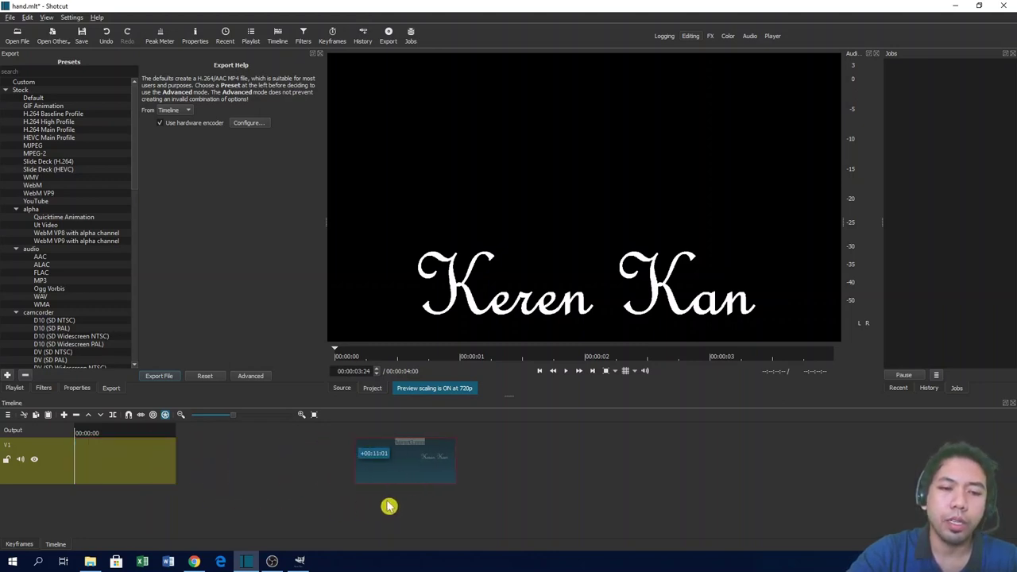
Step: Move the keren3.png clip to start around the 10-second mark
left_click_drag(254, 499, 456, 496)
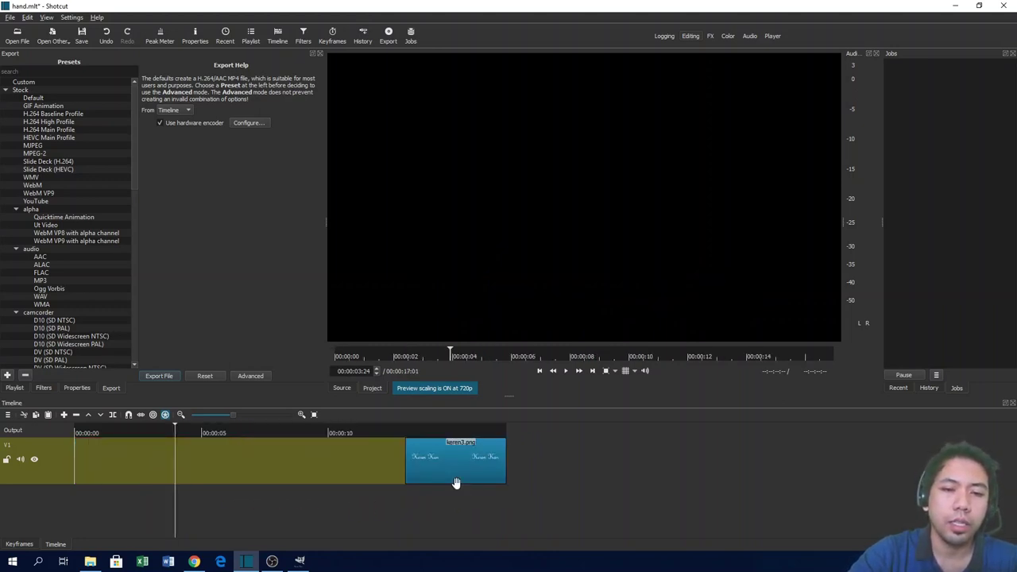
scroll(456, 483, "up", 1)
left_click(499, 437)
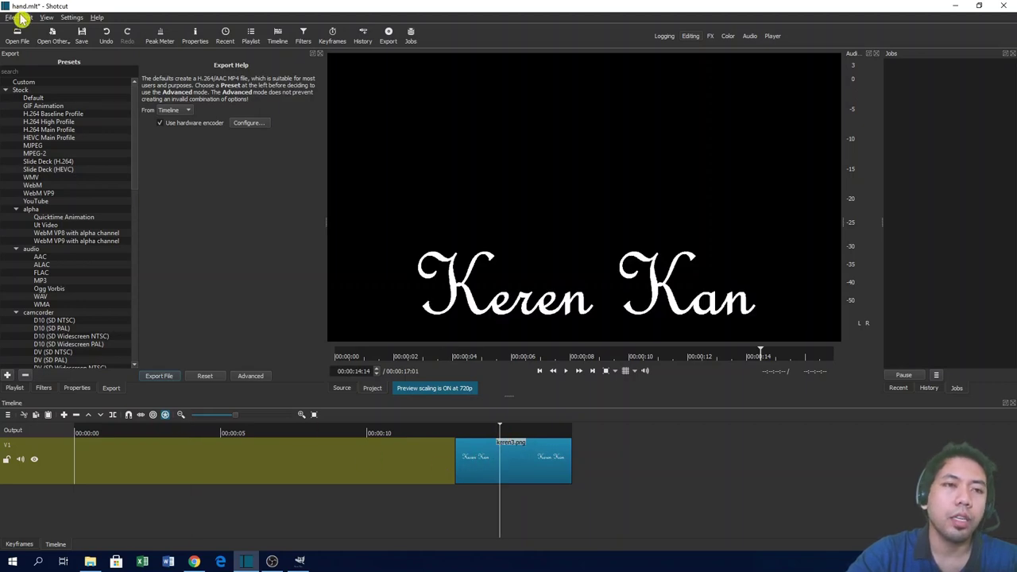
Step: Add a transparent colour clip to V1 before keren3.png, overlapping the two
left_click(52, 36)
left_click(66, 58)
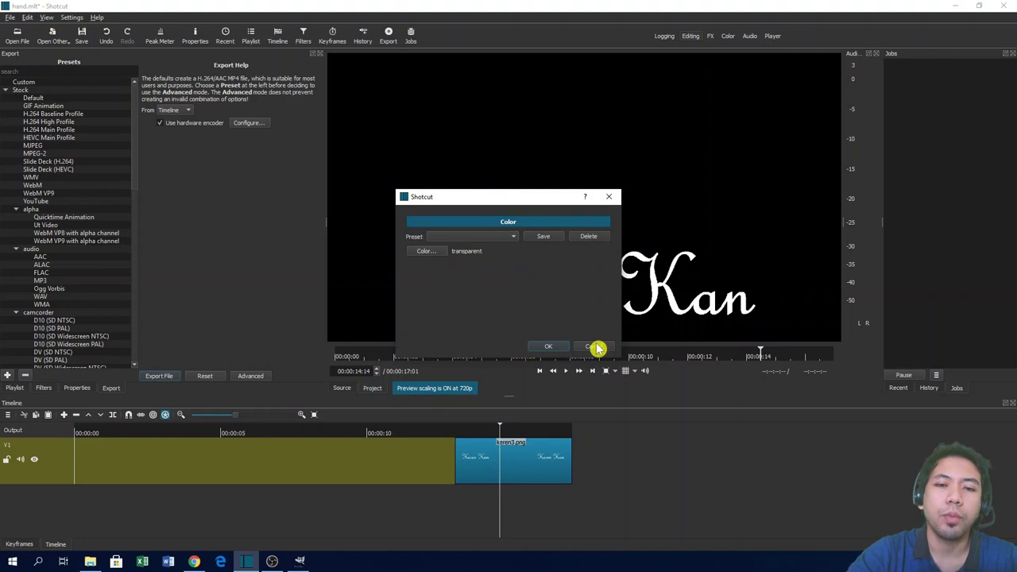
left_click(552, 347)
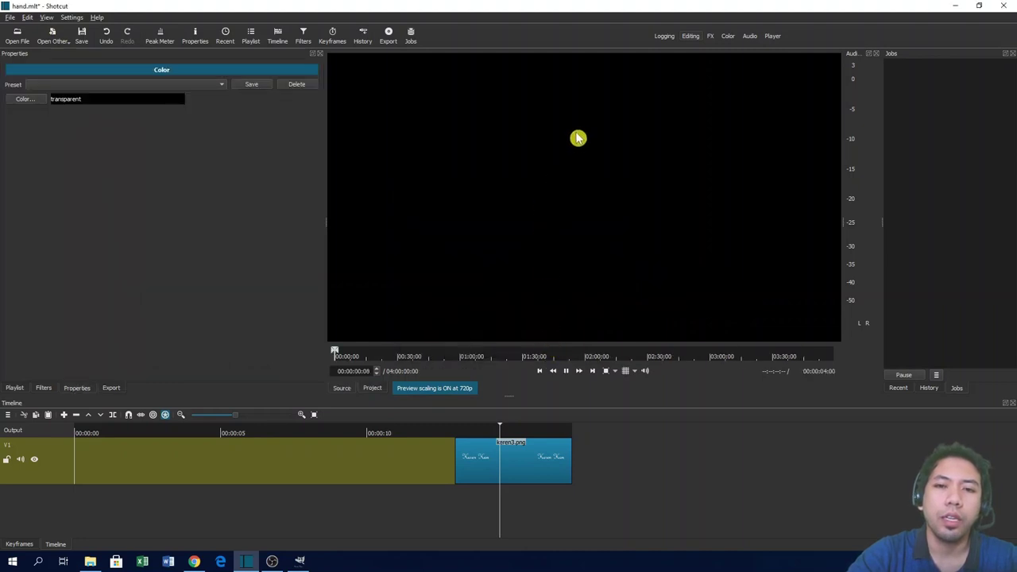
left_click_drag(416, 251, 301, 461)
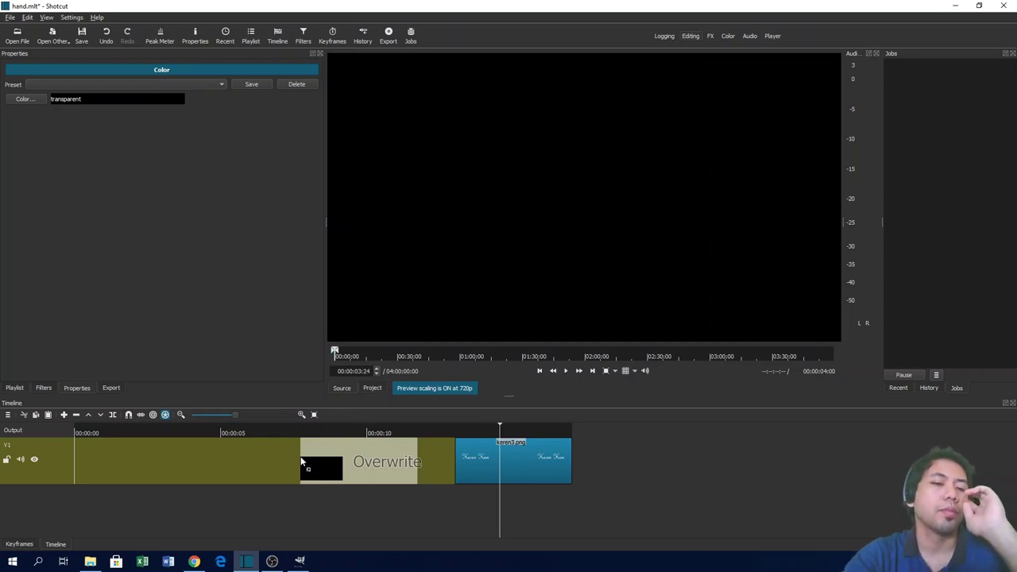
left_click_drag(300, 458, 370, 506)
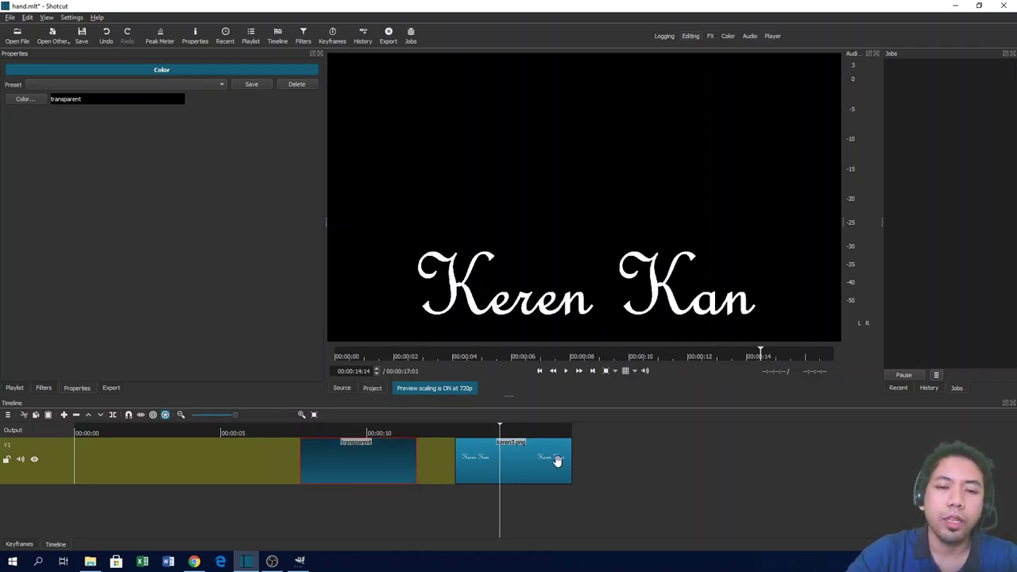
left_click_drag(558, 461, 459, 467)
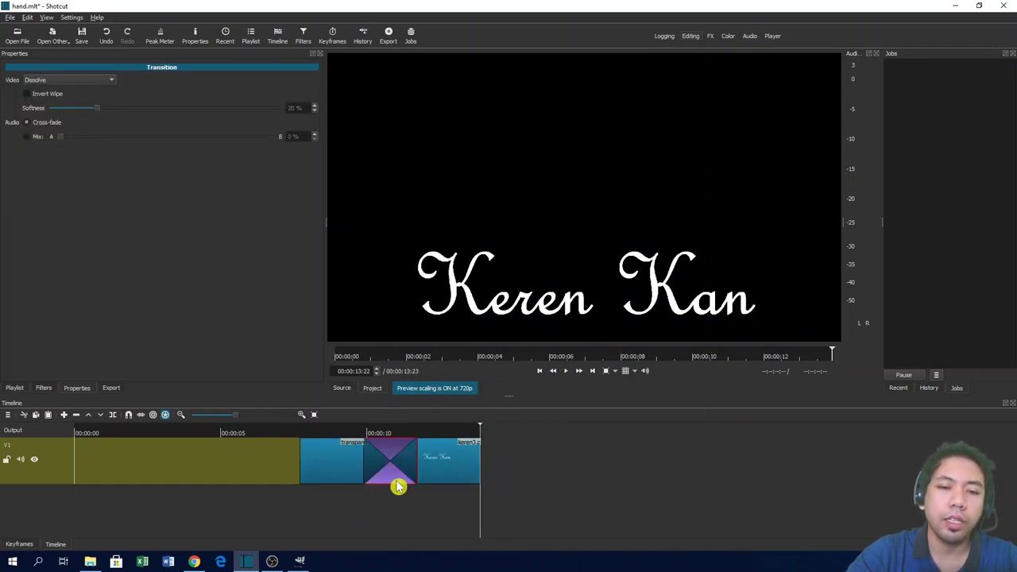
Step: Play back the Dissolve transition, then park the playhead inside it
left_click(346, 434)
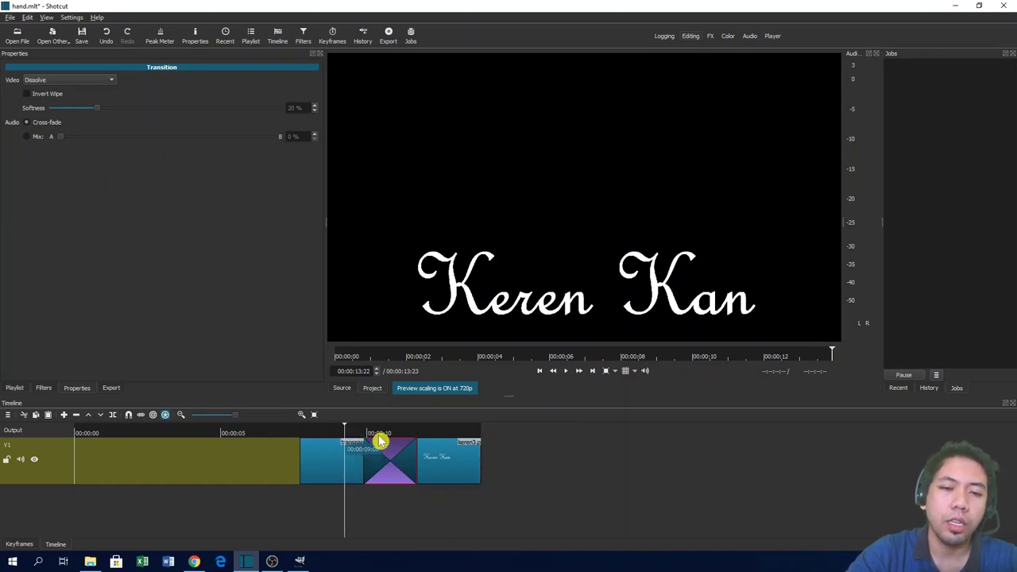
key("space")
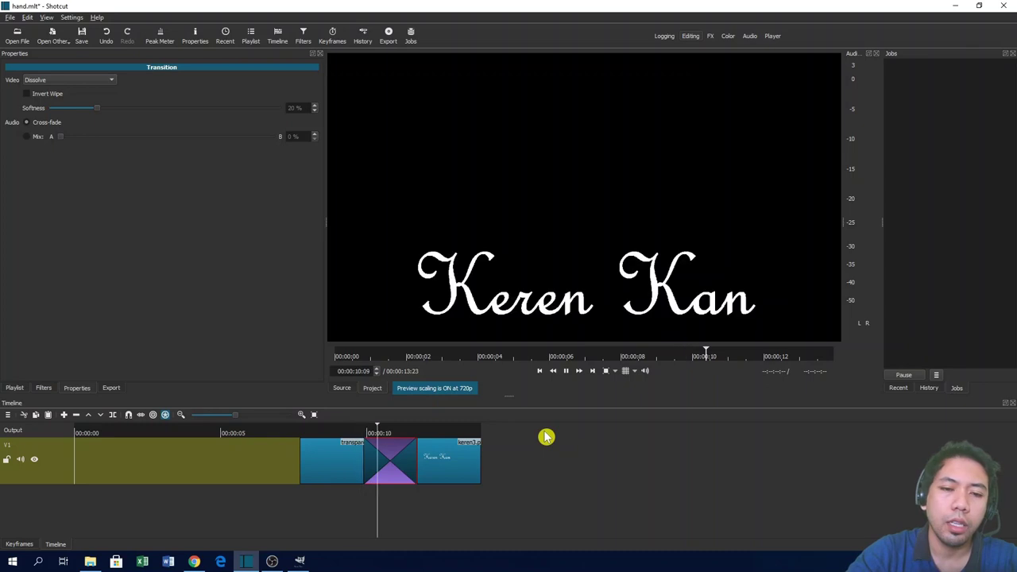
key("space")
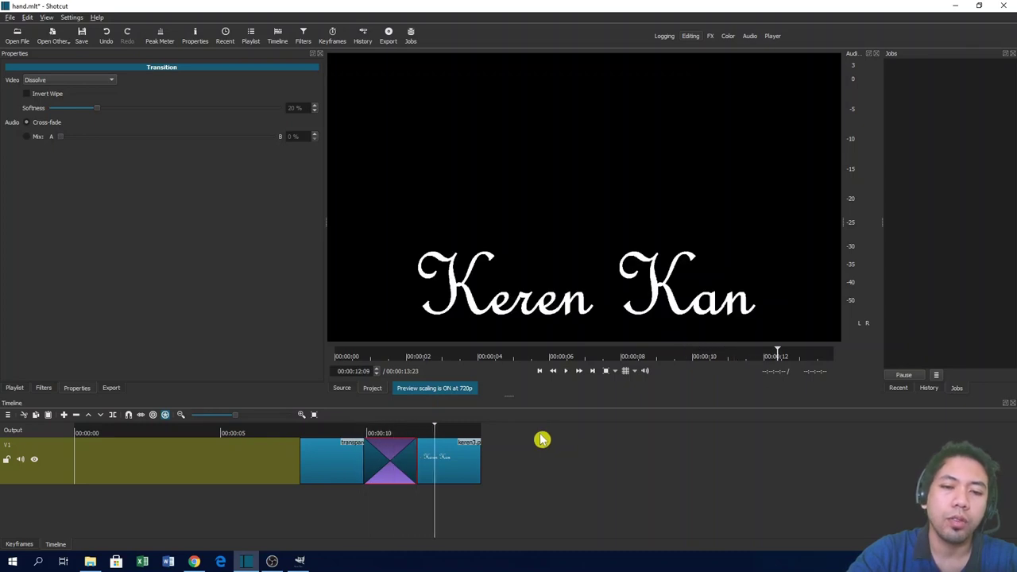
left_click(387, 434)
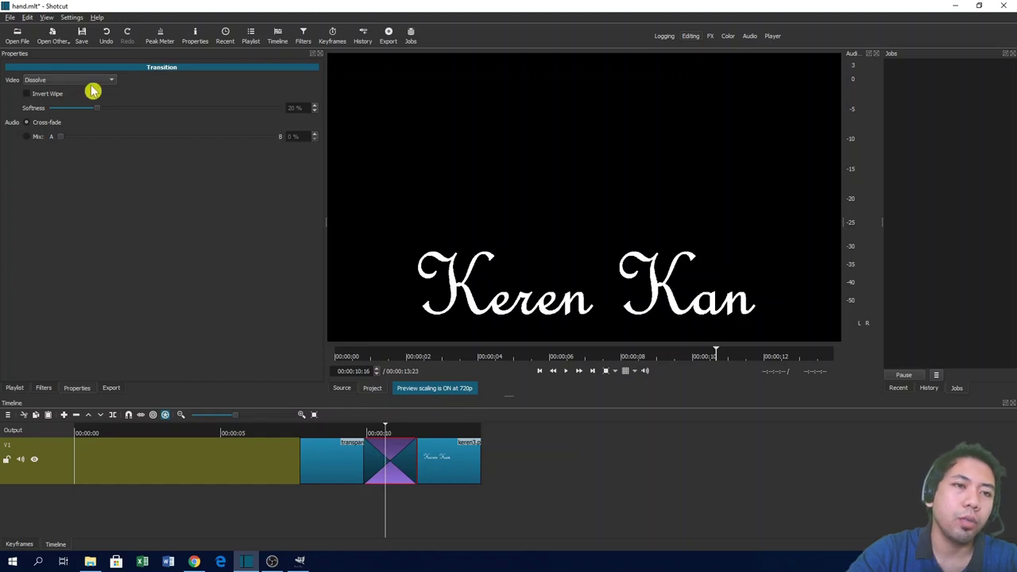
Step: Try the Barn Door Diagonal SW-NE wipe on the transition and play it
left_click(98, 81)
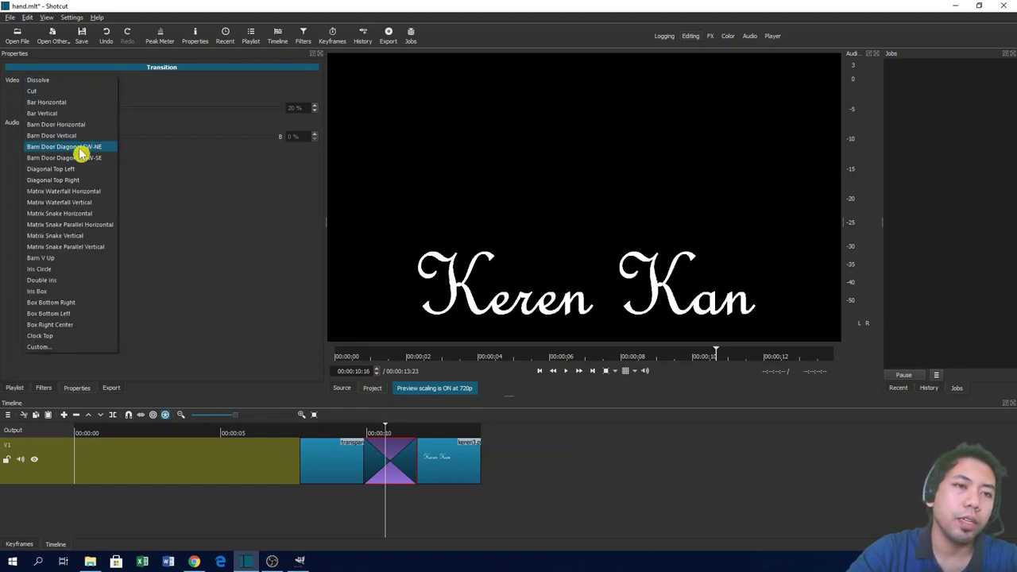
left_click(64, 148)
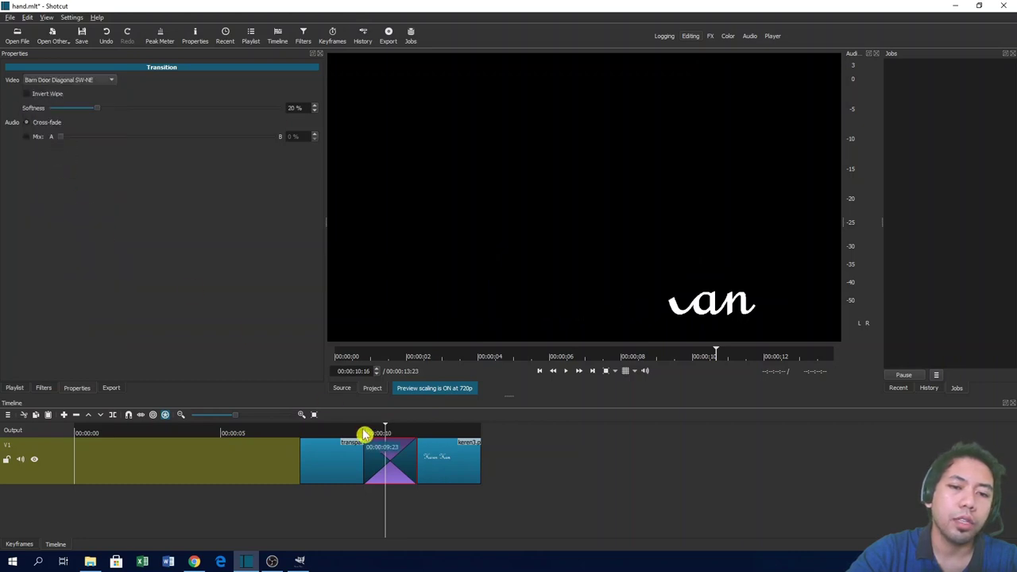
left_click(364, 434)
key("space")
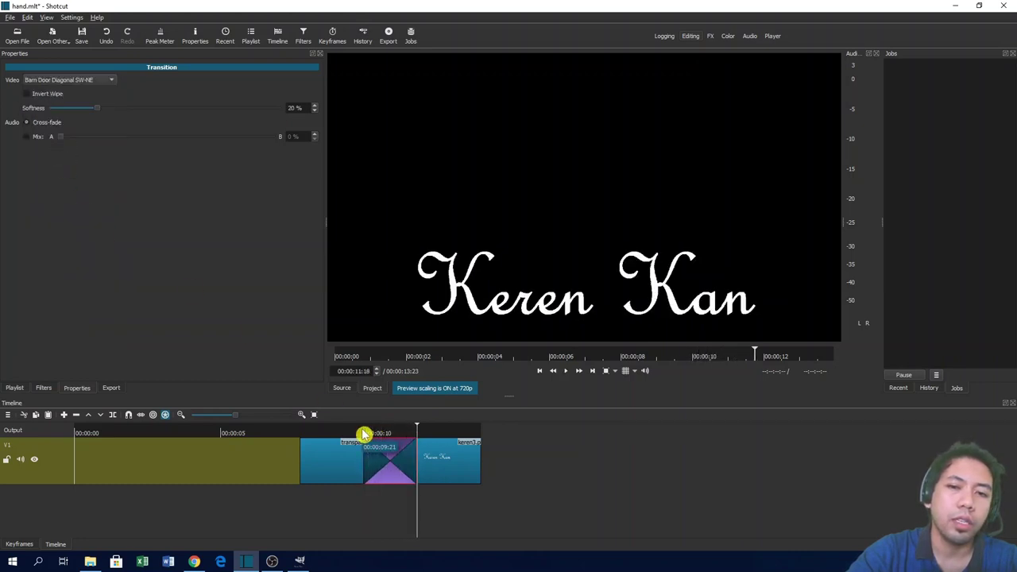
key("space")
Step: Preview the Matrix Snake Horizontal wipe, then set the wipe to Custom
left_click(81, 146)
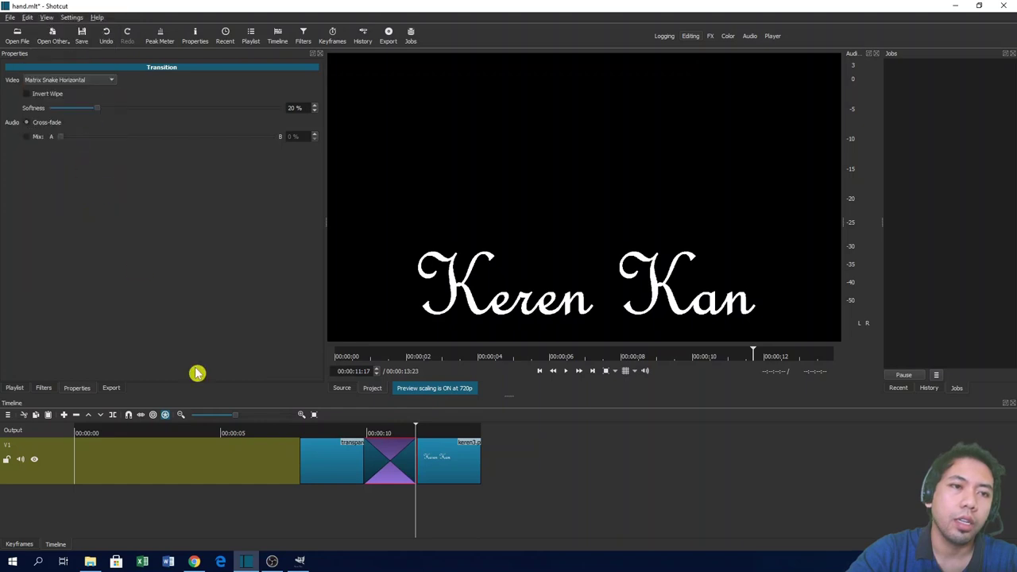
left_click(349, 433)
key("space")
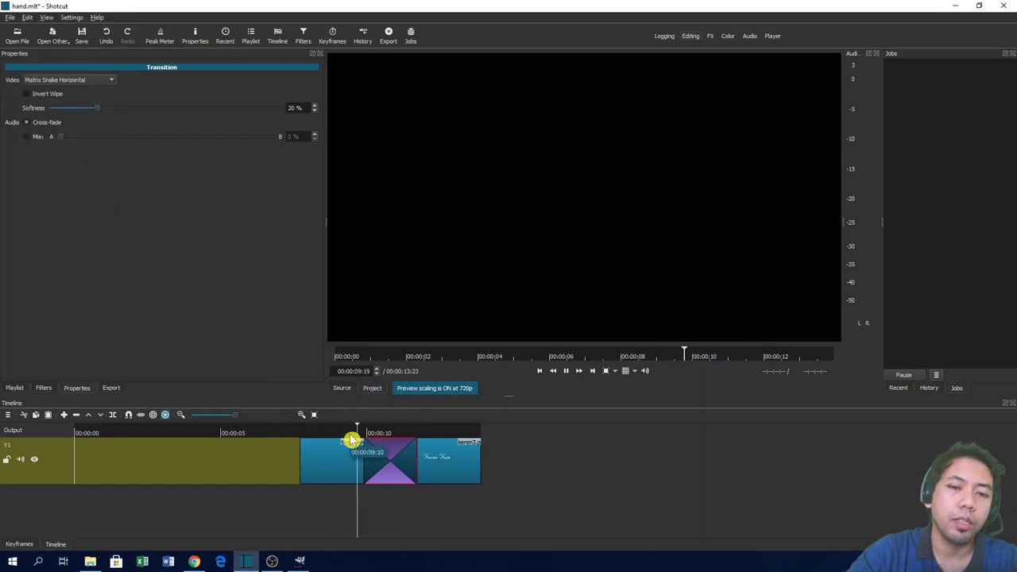
key("space")
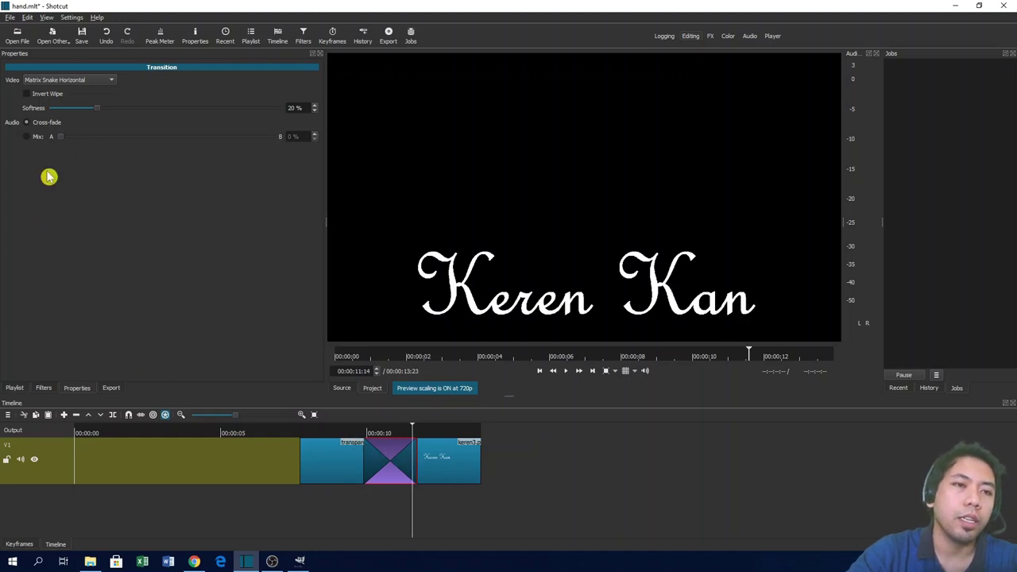
left_click(76, 83)
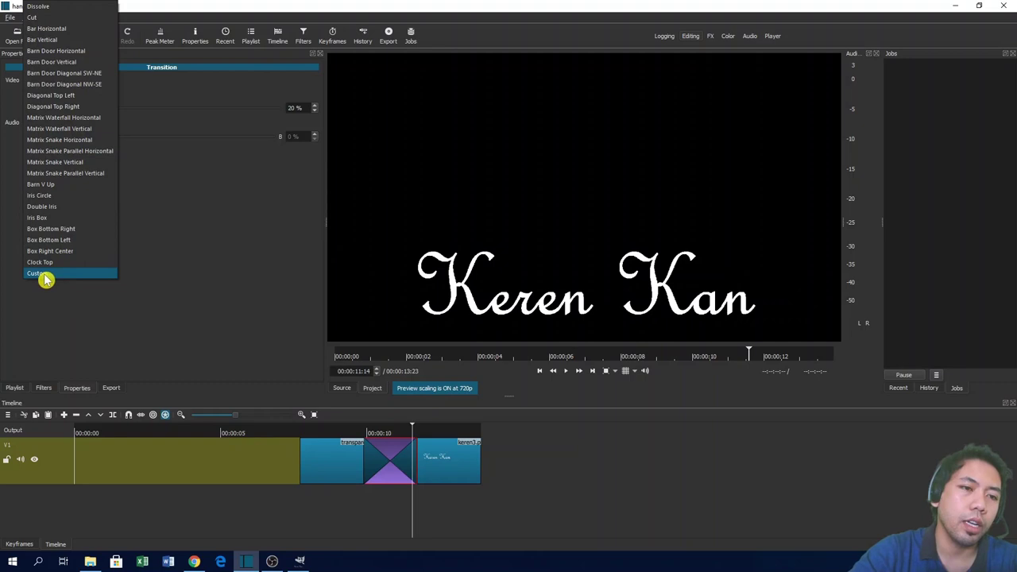
left_click(40, 273)
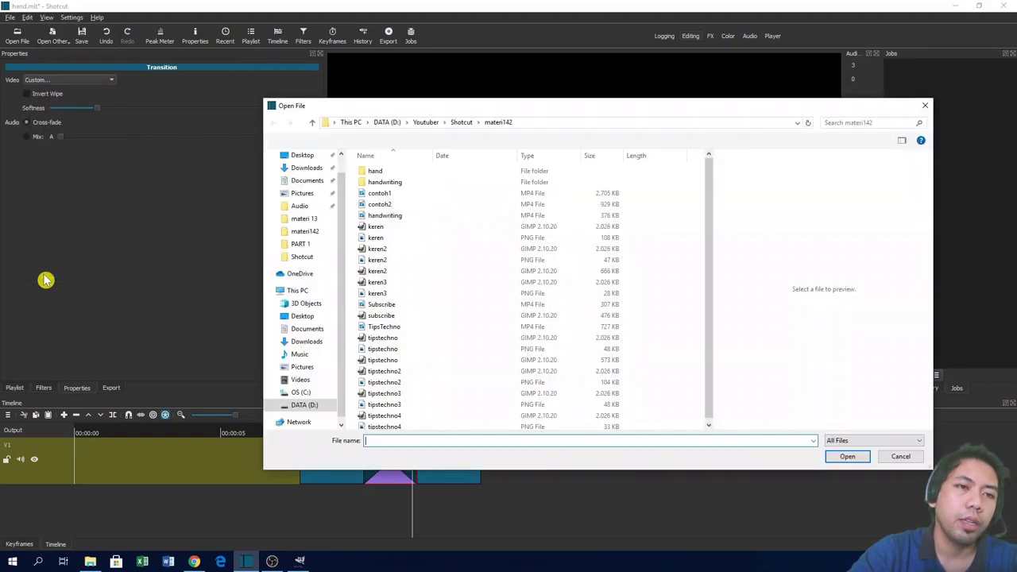
Step: Use keren3 as the custom wipe image and play the Keren Kan writing reveal
left_click(400, 288)
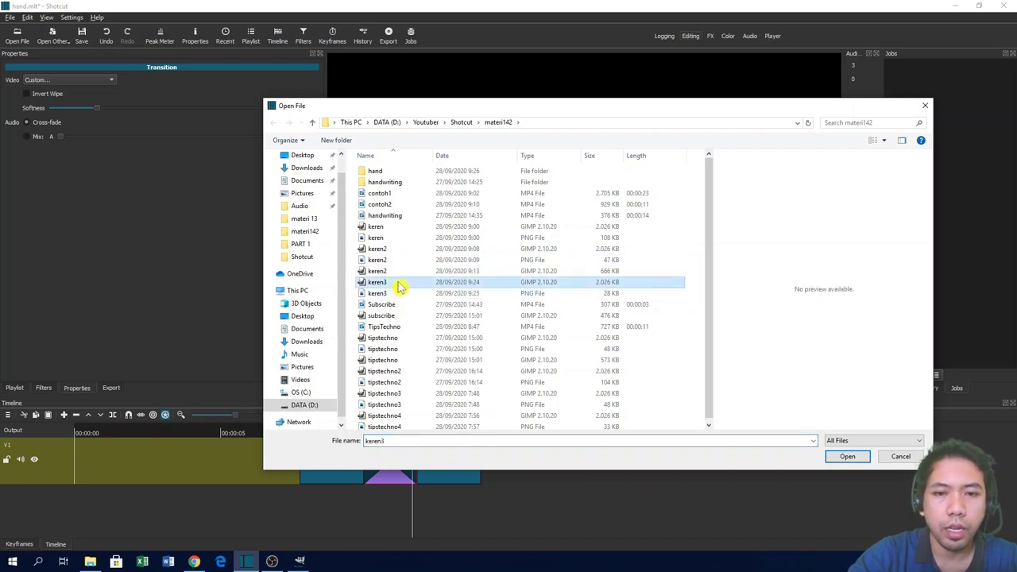
left_click(846, 457)
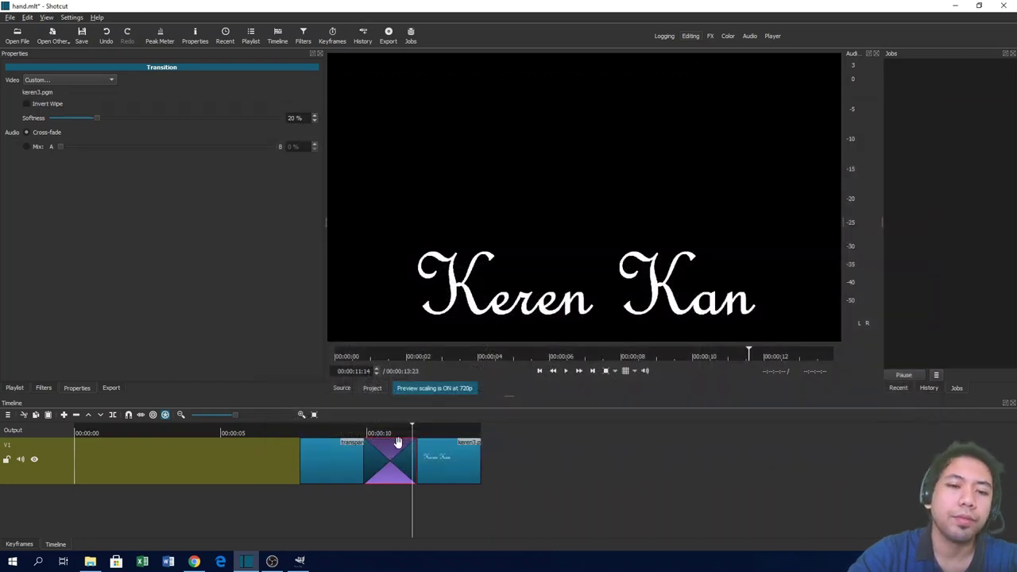
left_click(354, 433)
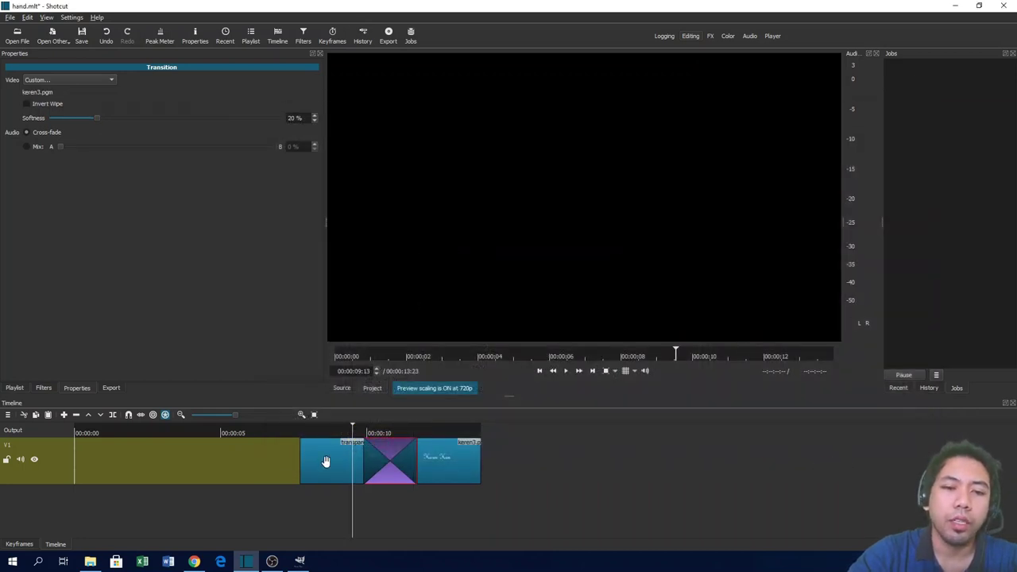
key("space")
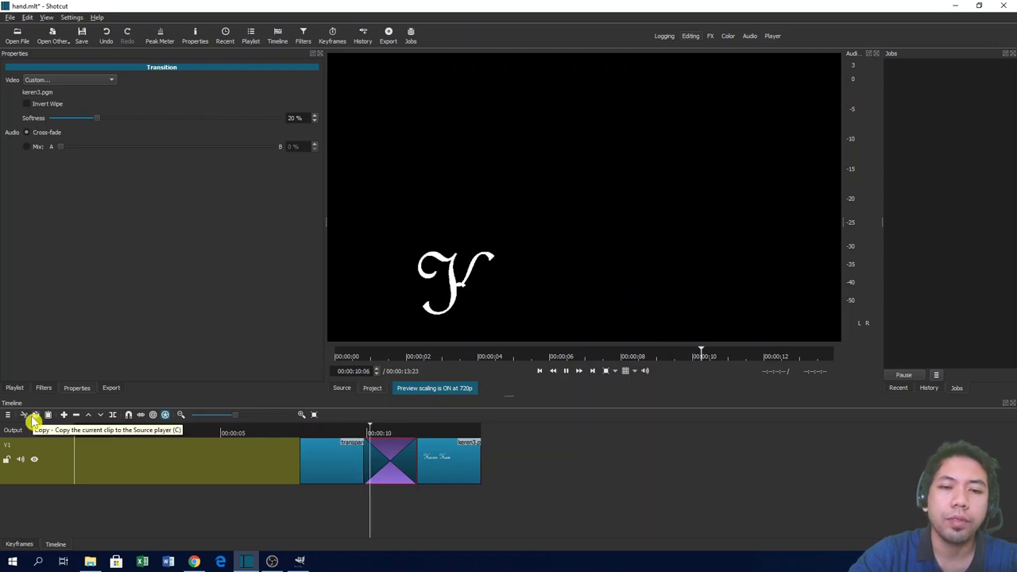
key("space")
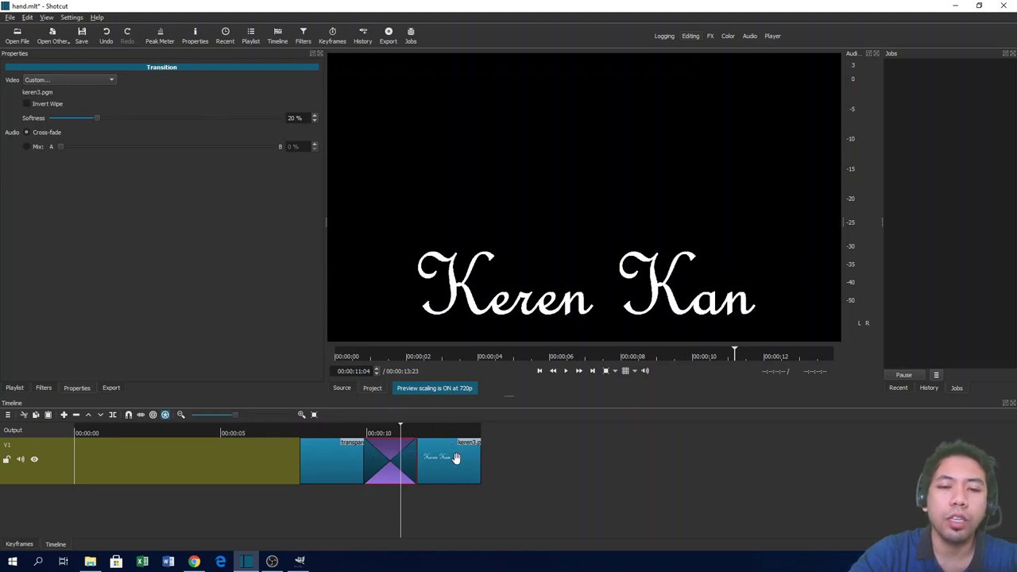
Step: Lengthen keren3.png to about 9 seconds and the transition by over four seconds, then replay it
left_click(479, 476)
left_click_drag(479, 464, 627, 469)
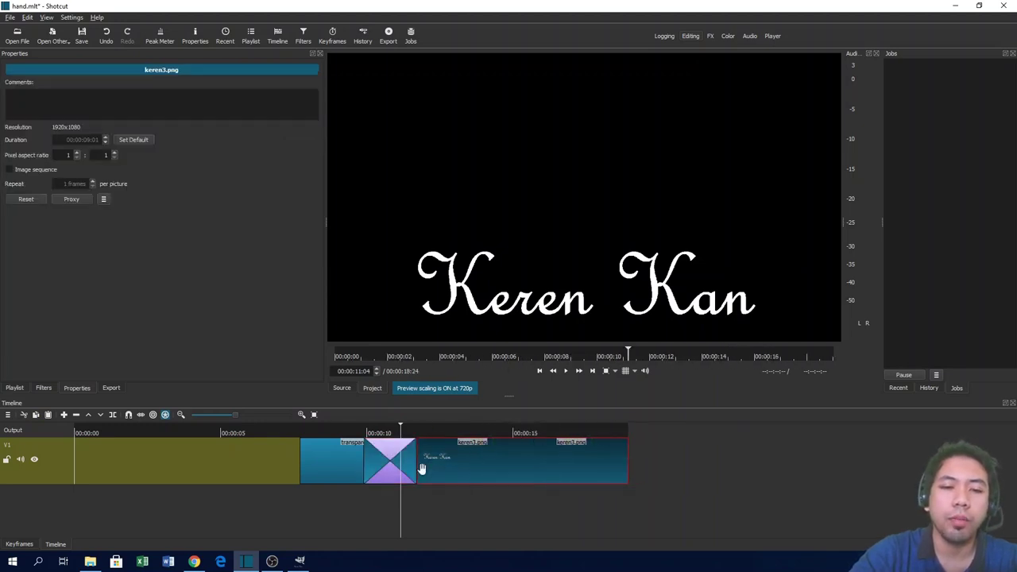
left_click(409, 461)
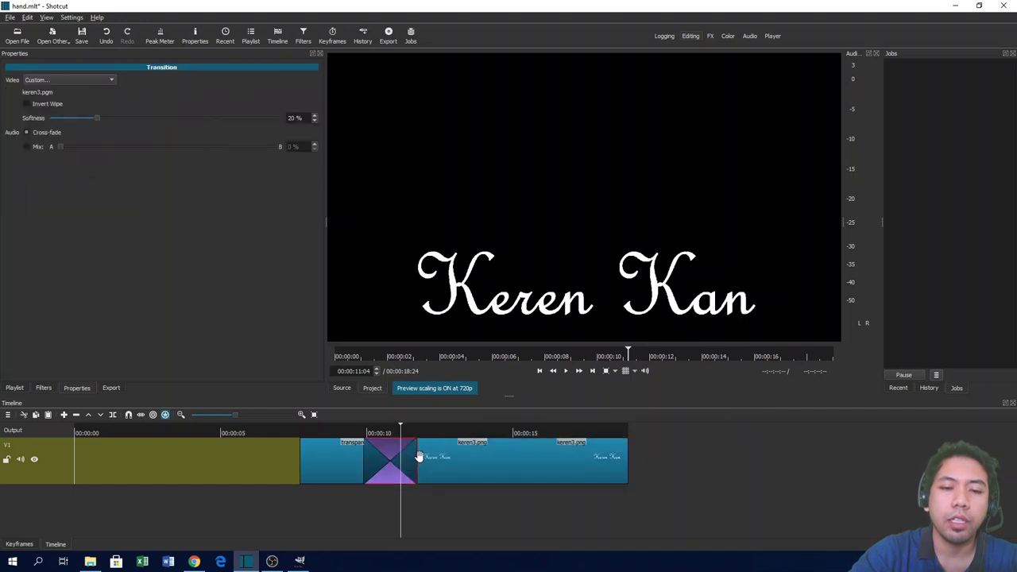
left_click_drag(417, 462, 557, 467)
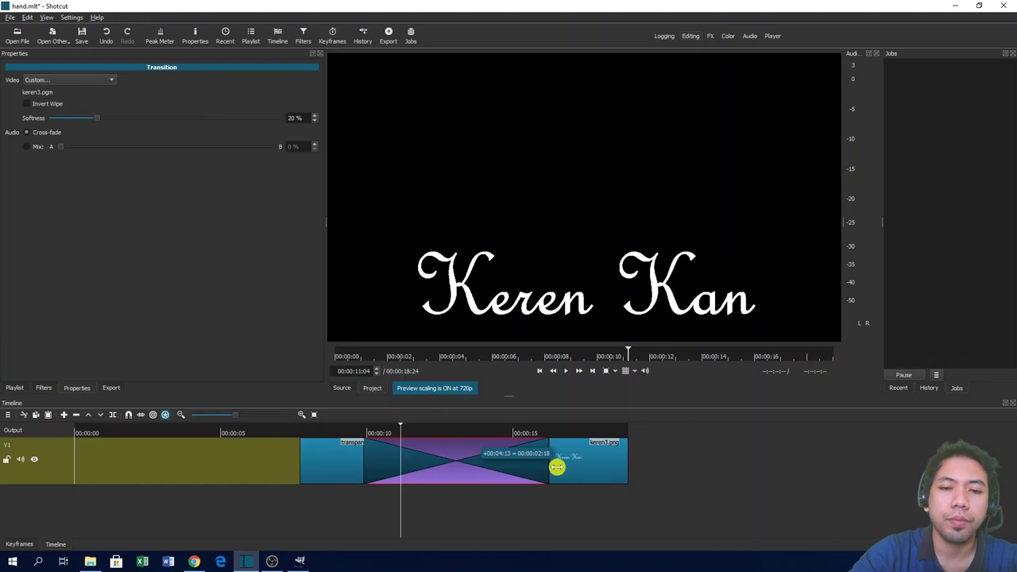
left_click(350, 433)
key("space")
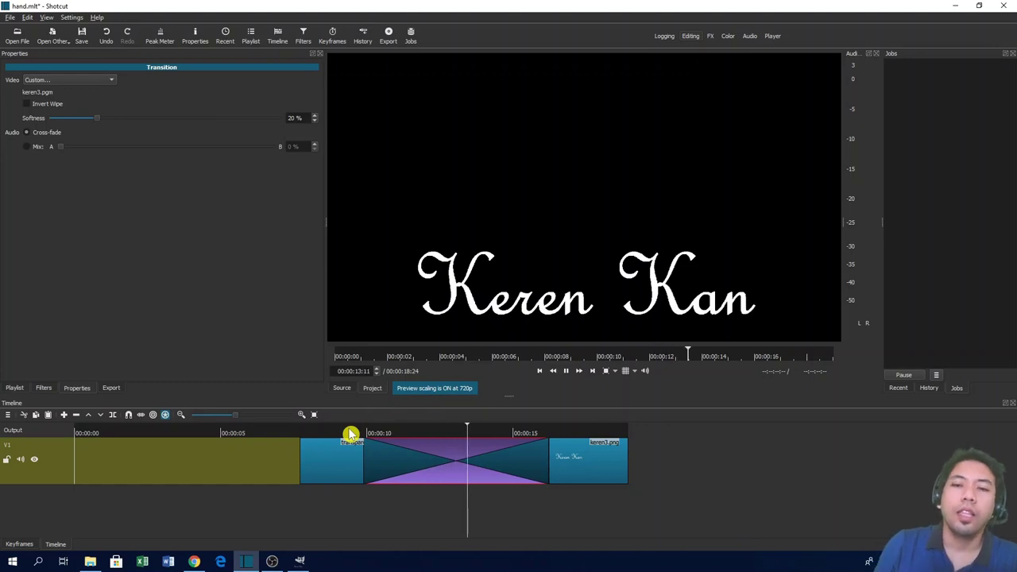
key("space")
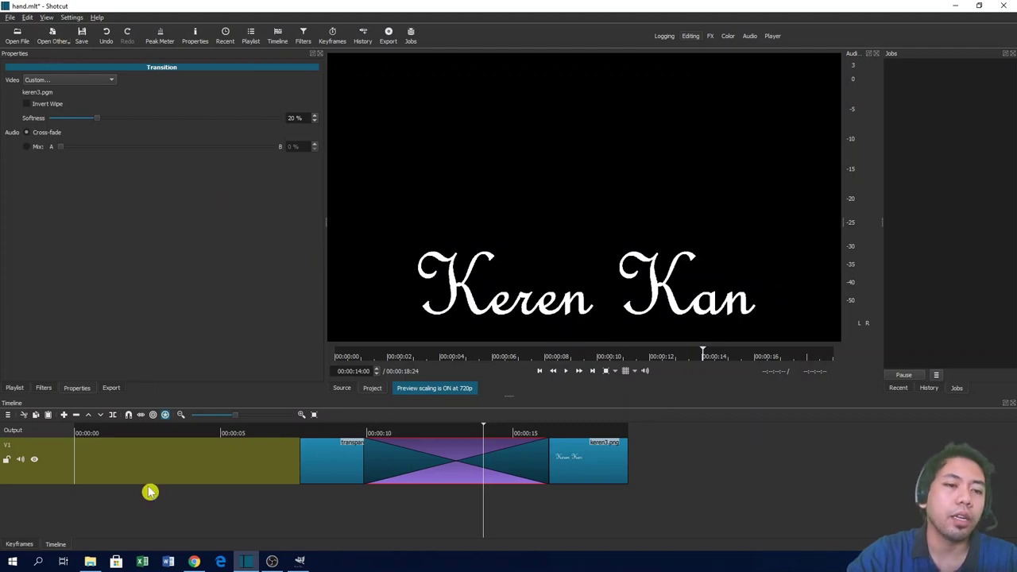
left_click(9, 417)
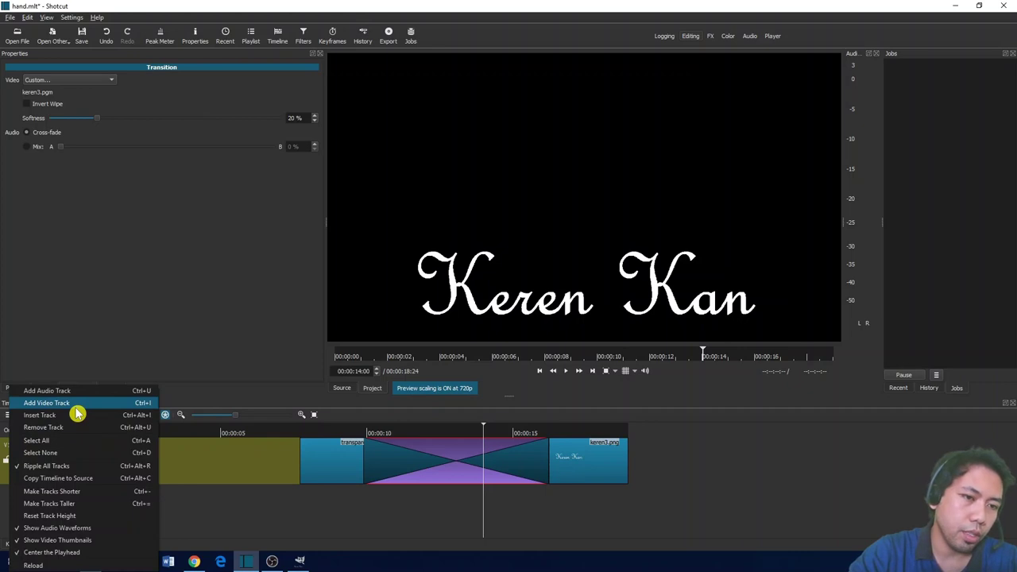
Step: Add track V2 and move keren3.png, the transition and the transparent clip onto it
key("Escape")
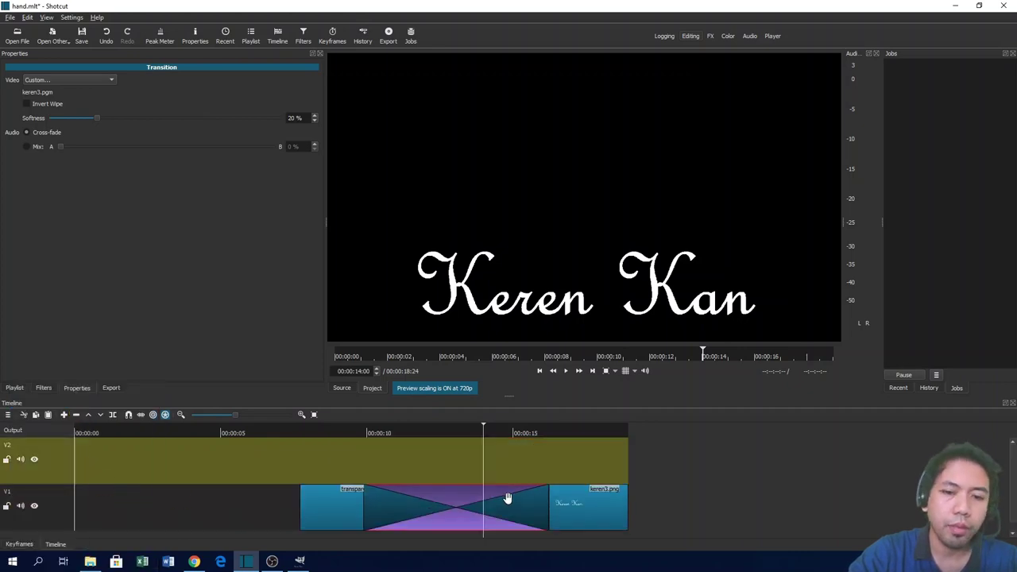
left_click(583, 504)
left_click_drag(584, 468, 585, 469)
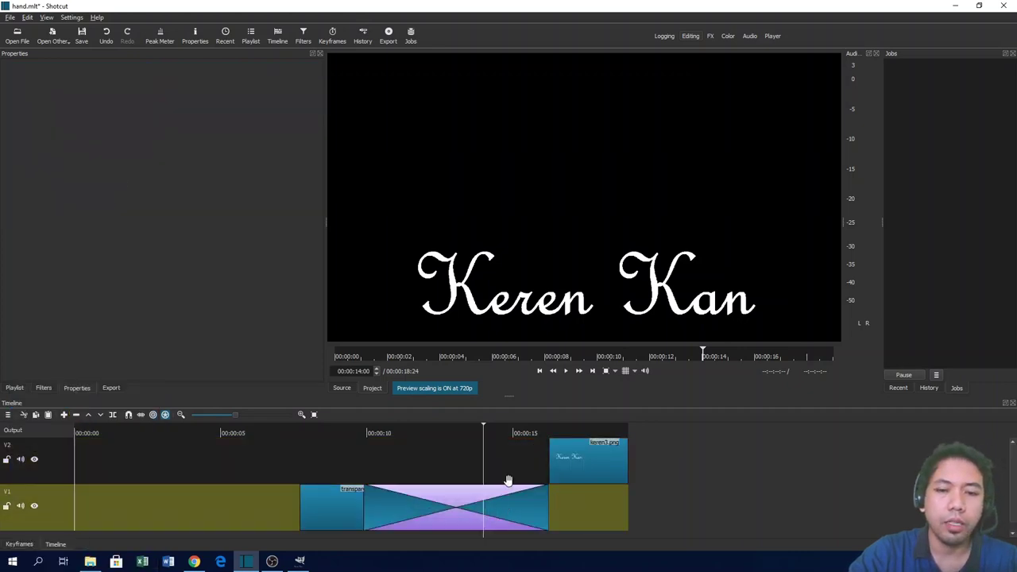
left_click_drag(506, 481, 511, 461)
left_click_drag(304, 482, 323, 450)
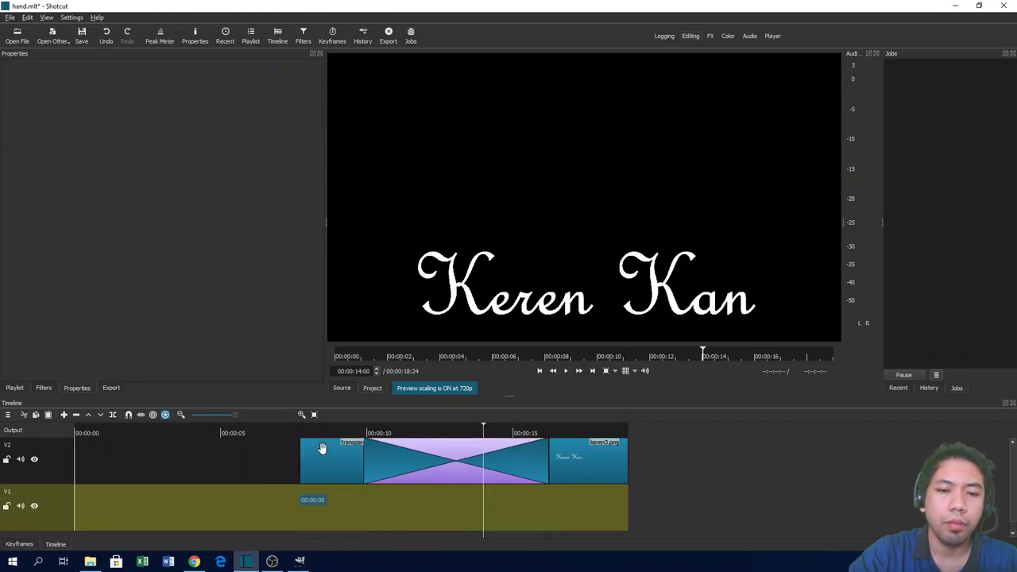
Step: Create a pink #ff007f colour clip and drag it onto track V1
left_click(67, 46)
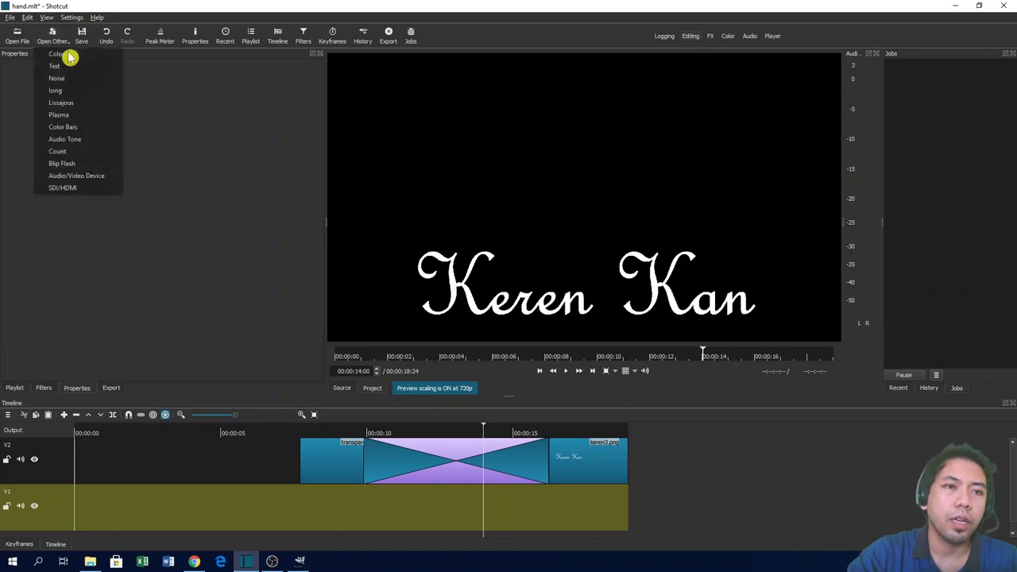
left_click(74, 60)
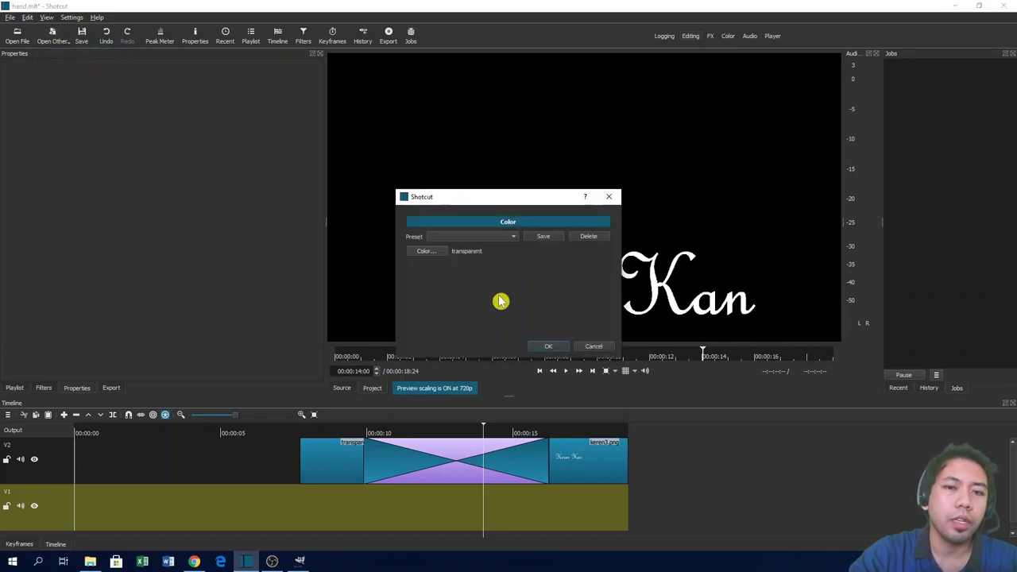
left_click(429, 252)
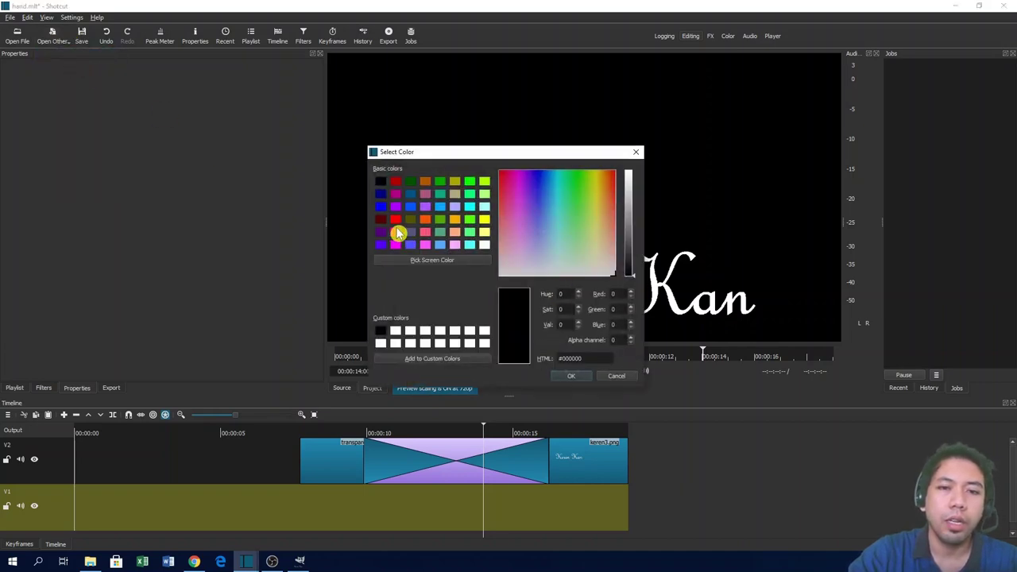
left_click(397, 232)
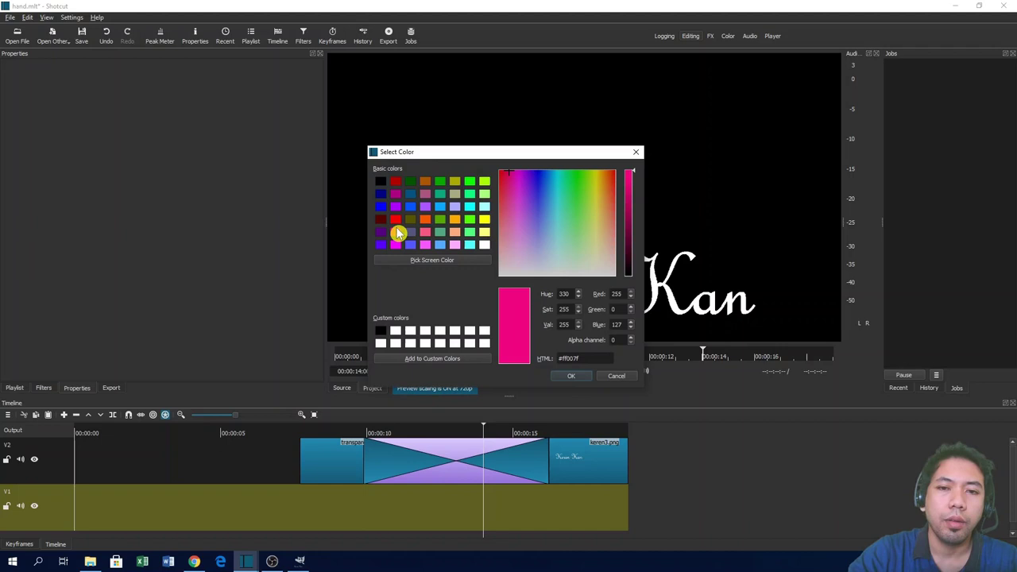
left_click(576, 378)
left_click(548, 346)
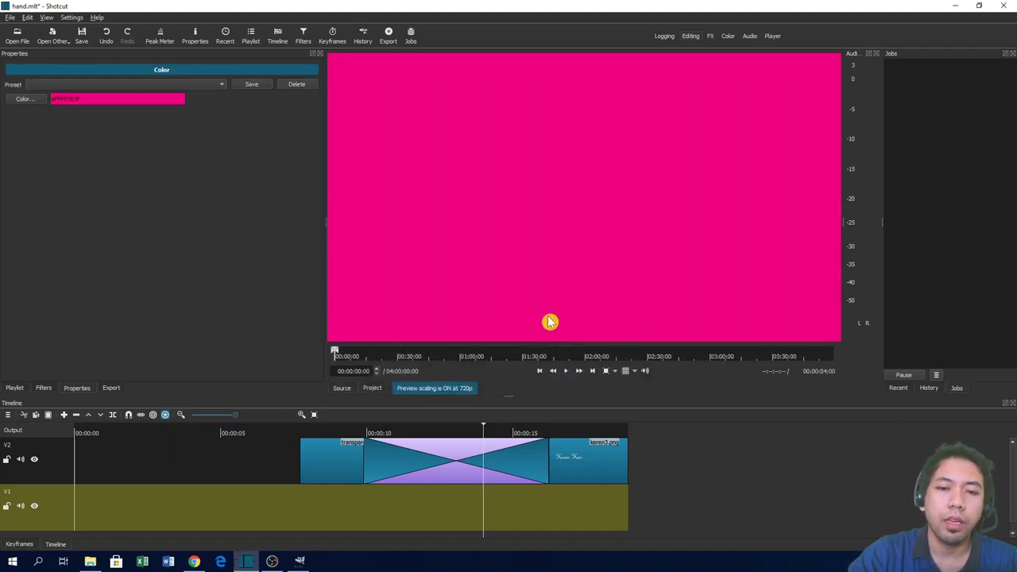
left_click_drag(436, 358, 301, 513)
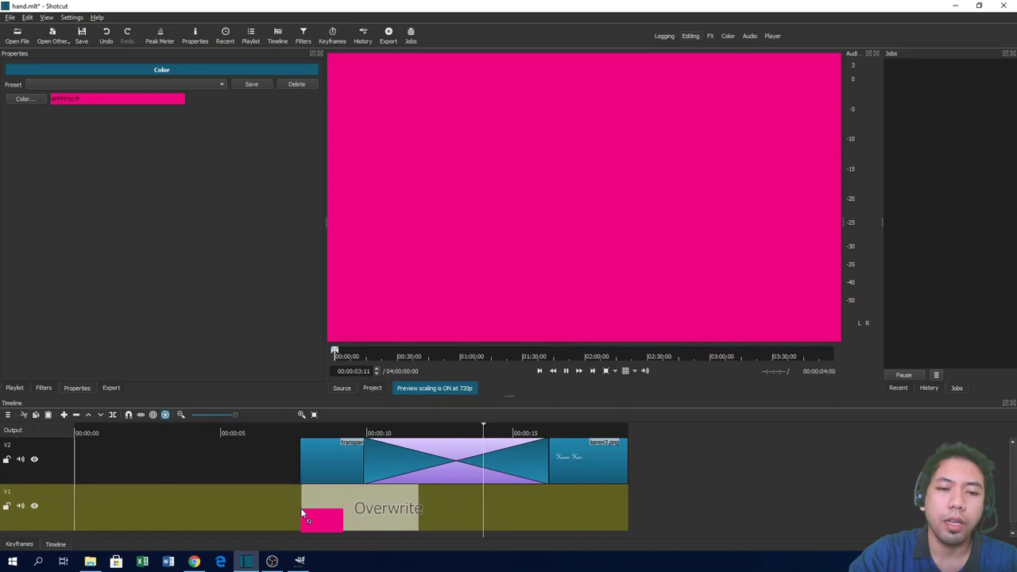
left_click_drag(301, 512, 367, 511)
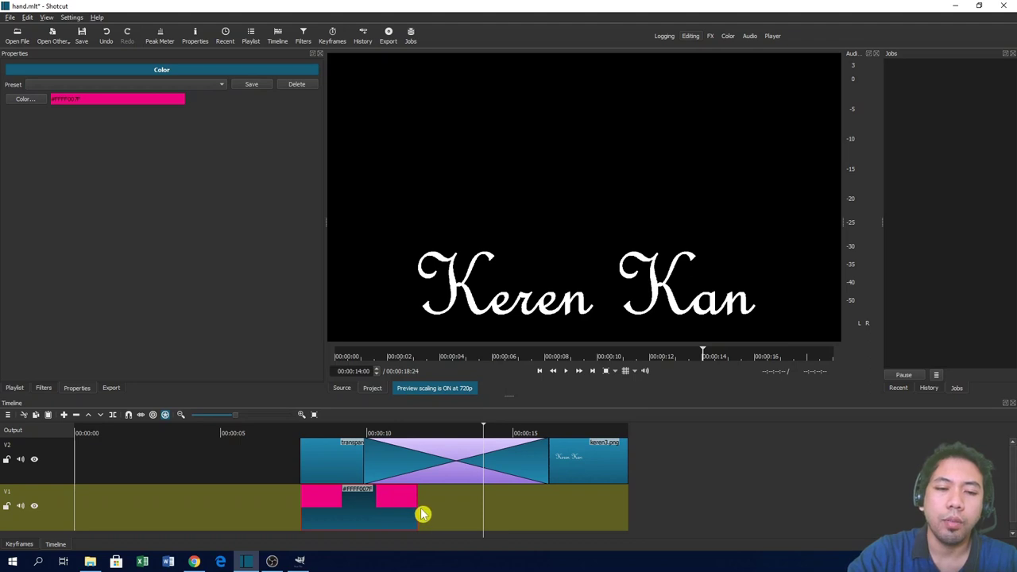
left_click_drag(417, 505, 638, 513)
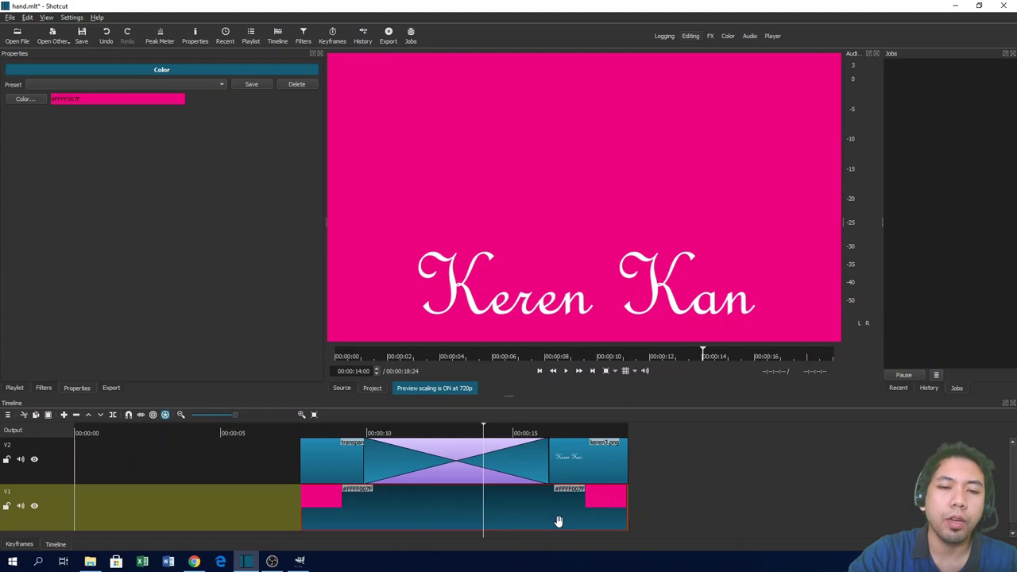
left_click(349, 429)
key("space")
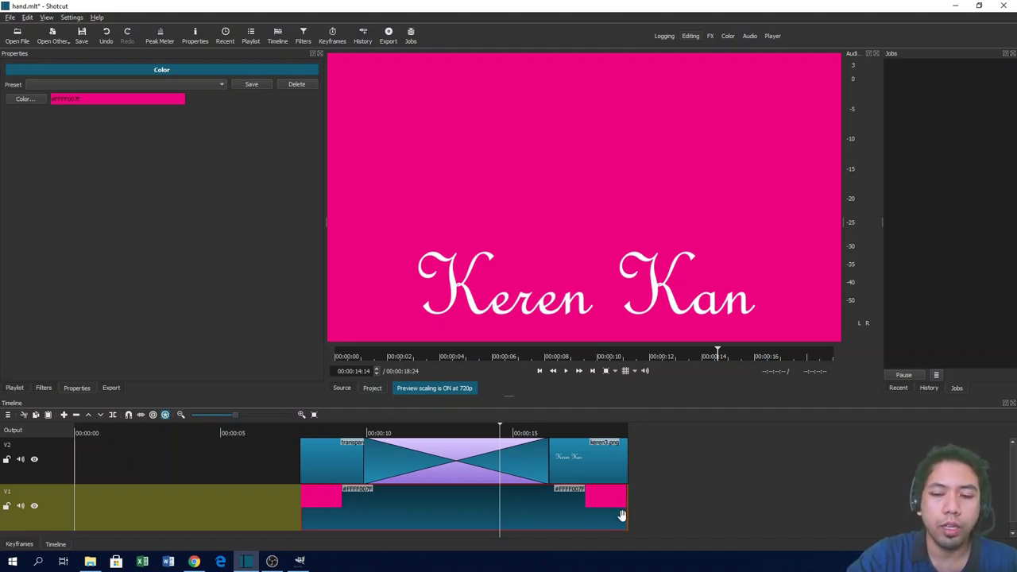
key("Delete")
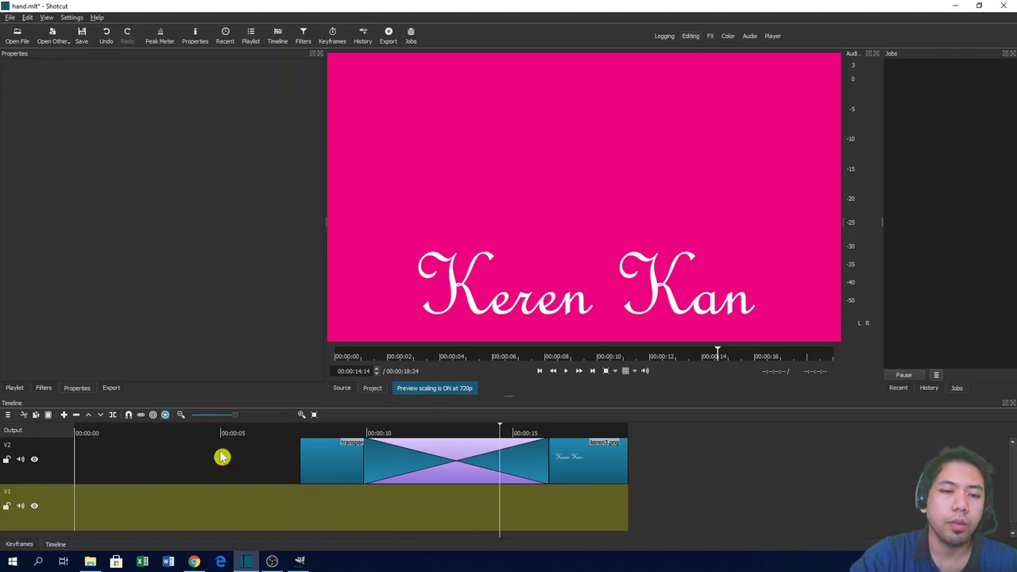
Step: Remove the empty gap on V2 and choose the YouTube export preset
right_click(224, 462)
left_click(239, 457)
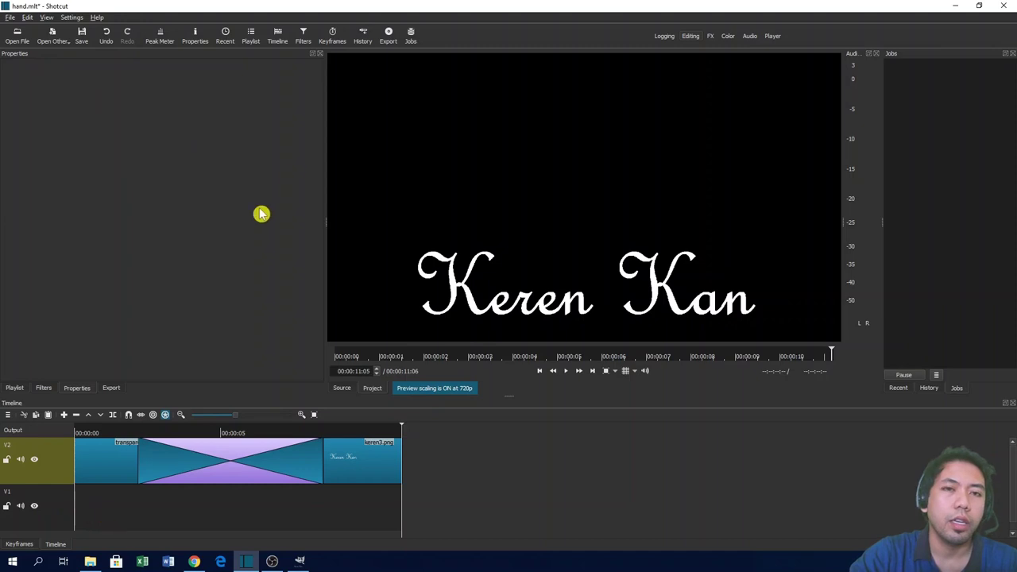
left_click(388, 36)
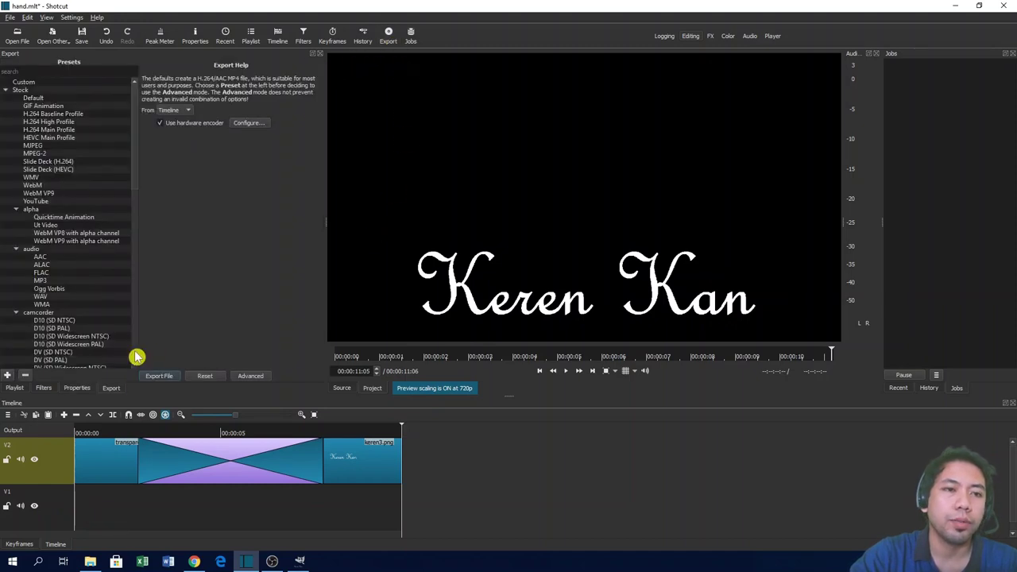
scroll(75, 317, "down", 1)
scroll(75, 333, "down", 4)
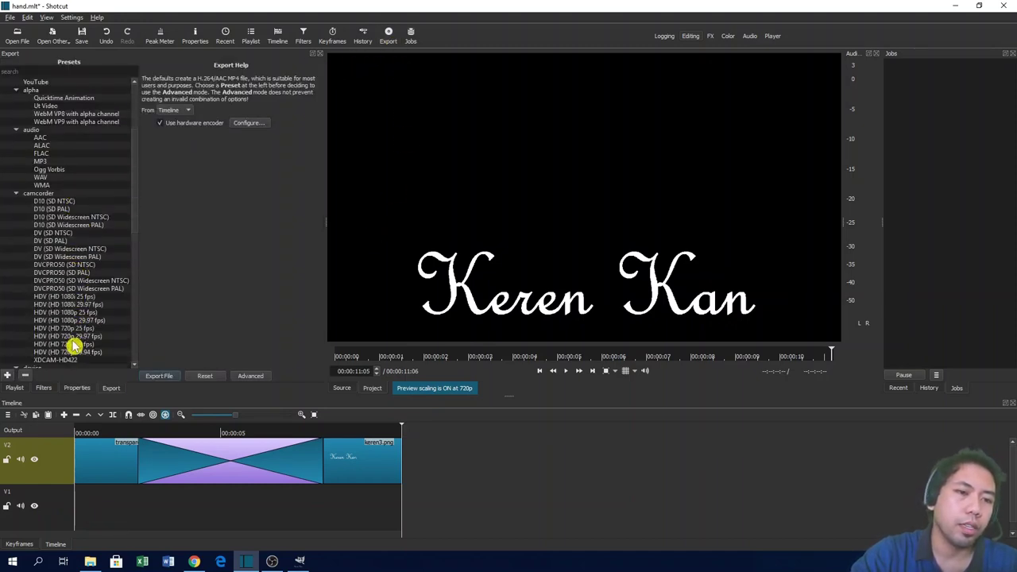
scroll(75, 345, "down", 2)
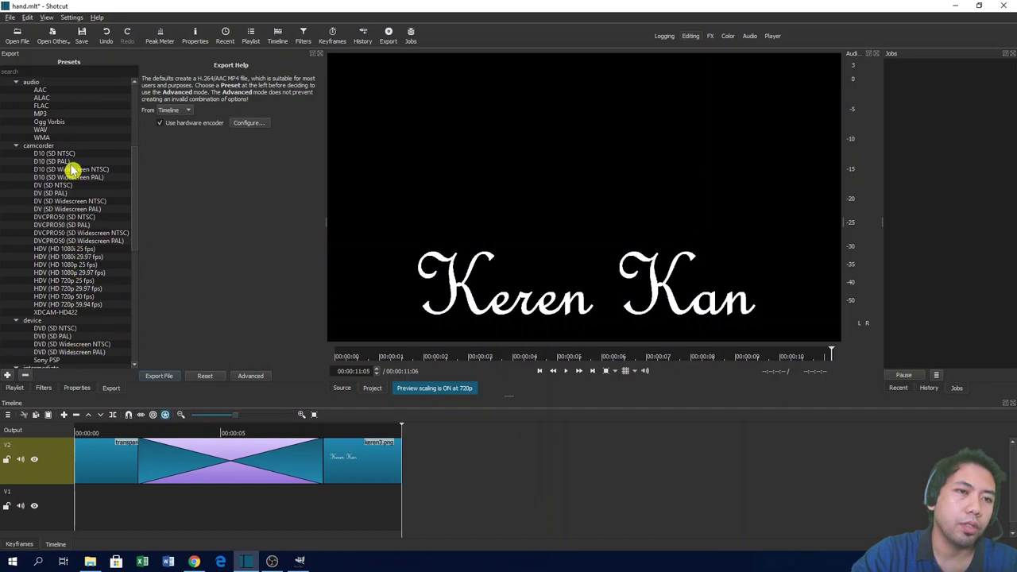
scroll(71, 170, "up", 2)
scroll(88, 179, "up", 3)
left_click(45, 154)
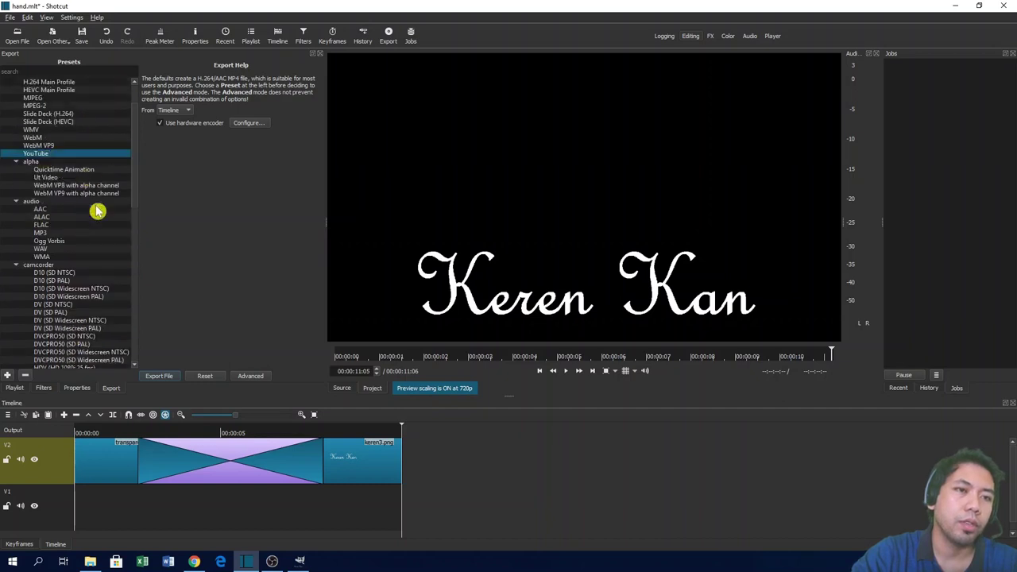
Step: Export the timeline as contoh3 into the materi142 folder
left_click(164, 378)
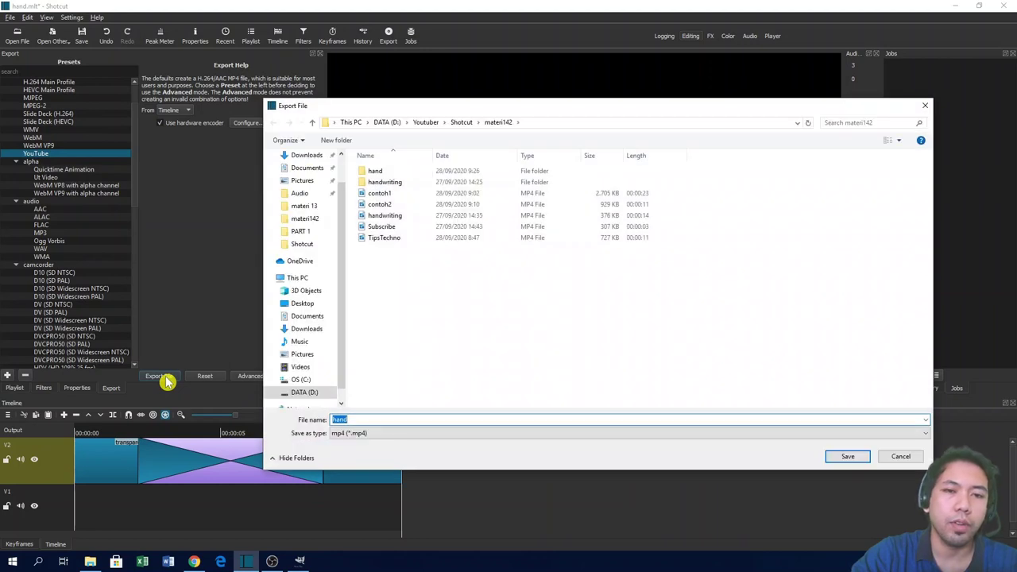
left_click(347, 419)
type("contoh3")
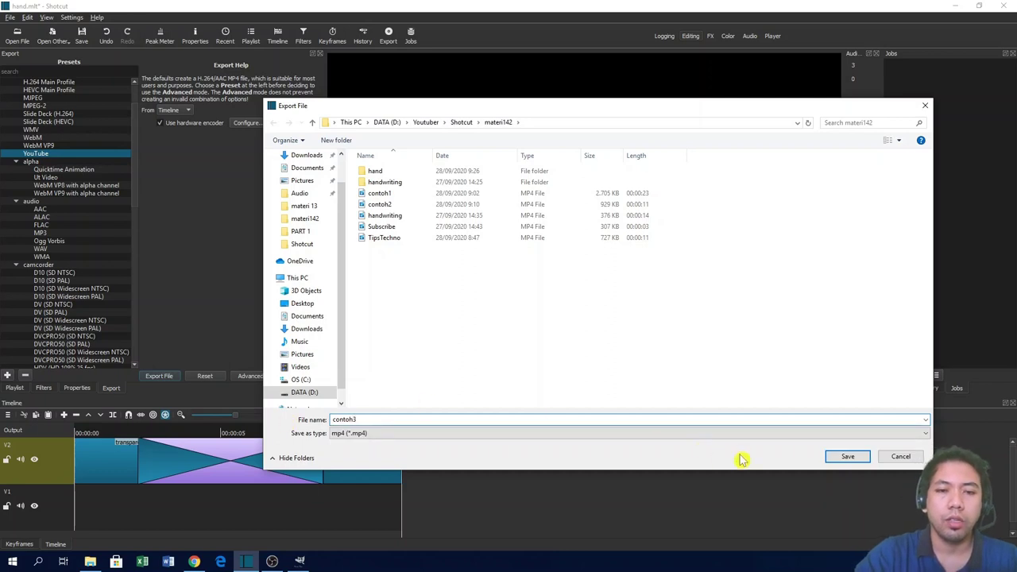
left_click(846, 459)
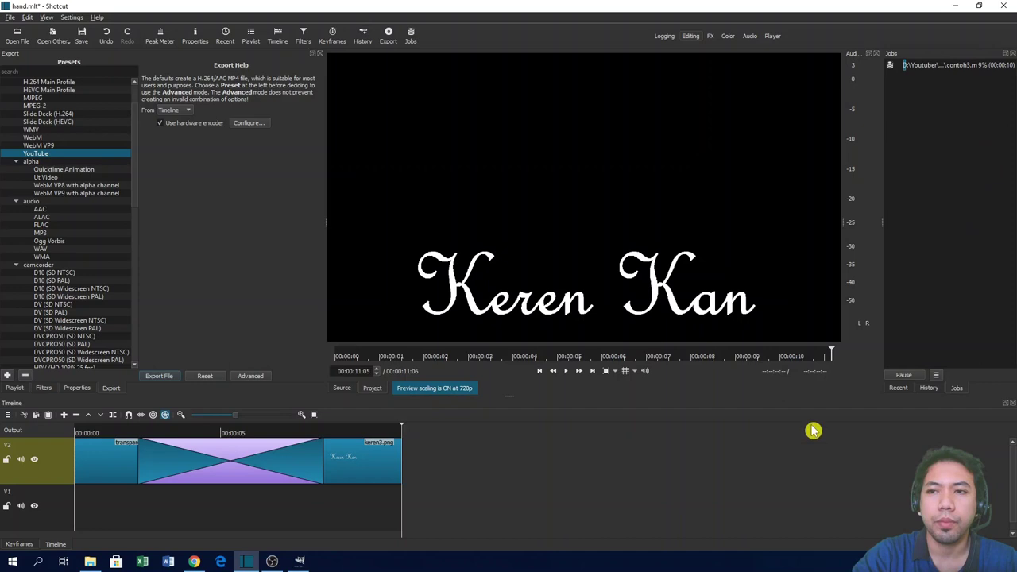
Step: Add video track V3 and lay the pink #ff007f colour clip on V1 from the timeline start
left_click(9, 417)
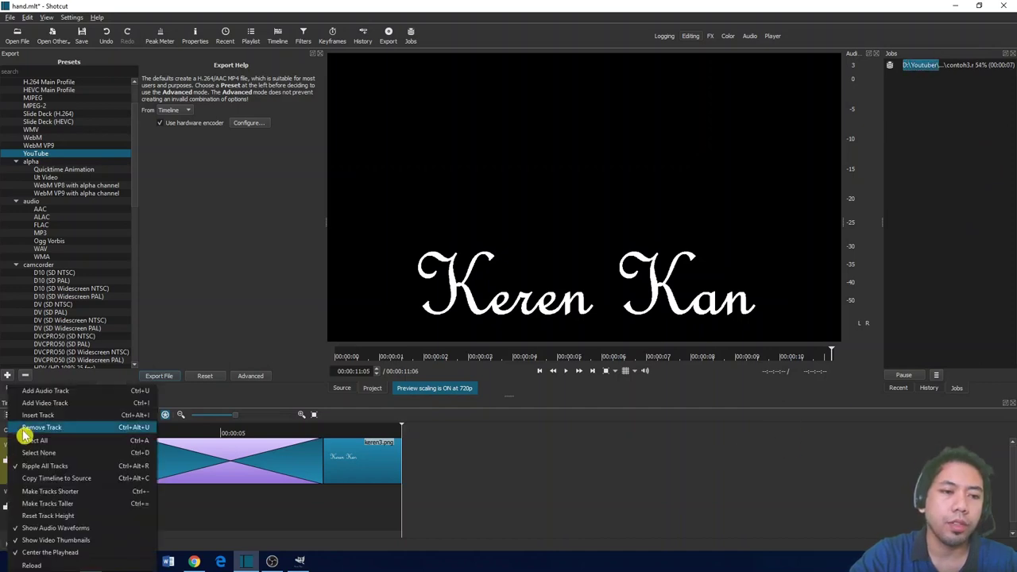
left_click(80, 404)
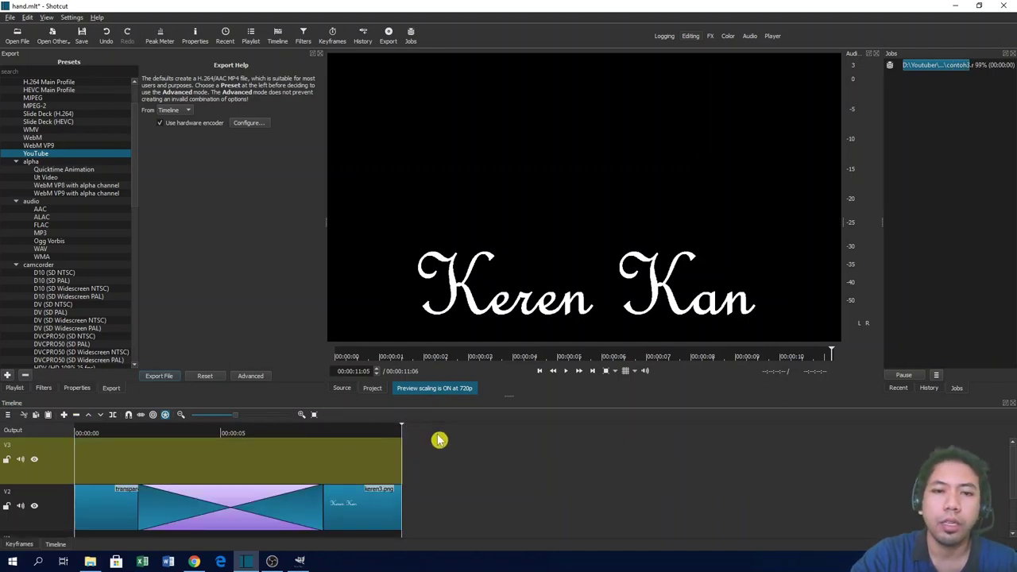
left_click(343, 389)
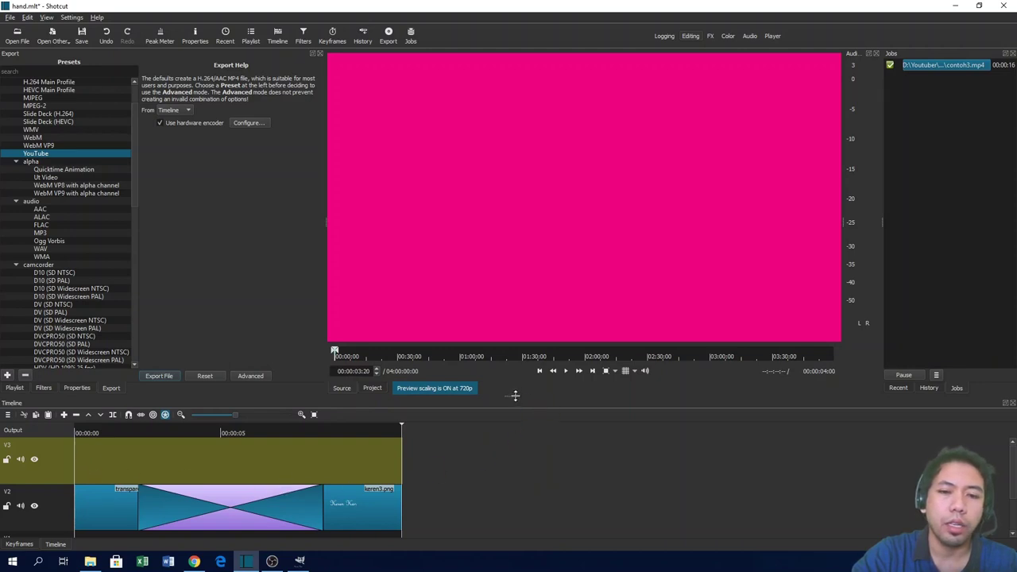
left_click_drag(508, 394, 508, 296)
mouse_move(531, 159)
left_mouse_down()
mouse_move(359, 387)
mouse_move(111, 460)
left_mouse_up()
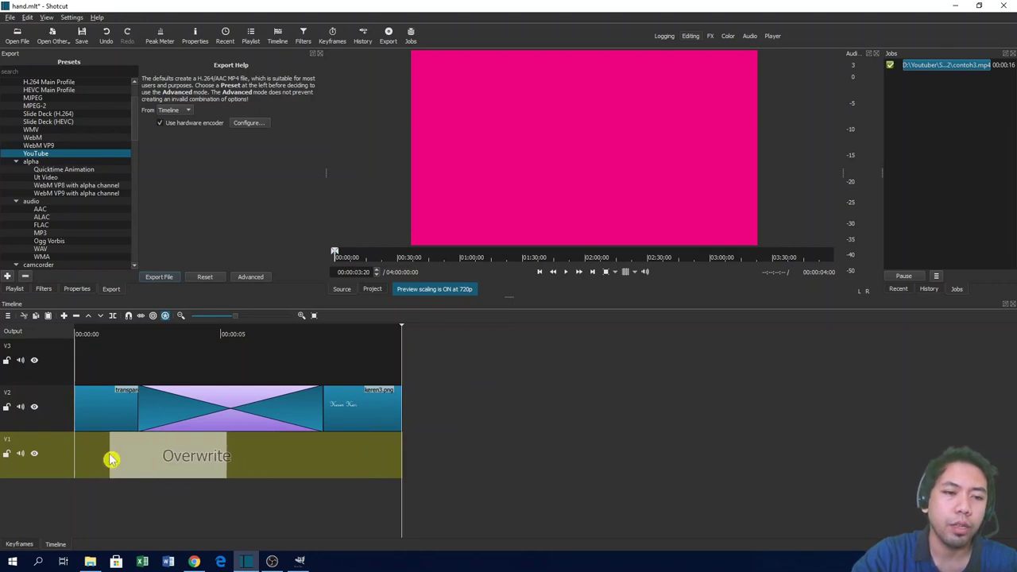
mouse_move(180, 456)
left_mouse_down()
mouse_move(145, 456)
mouse_move(406, 466)
left_mouse_up()
left_click(226, 479)
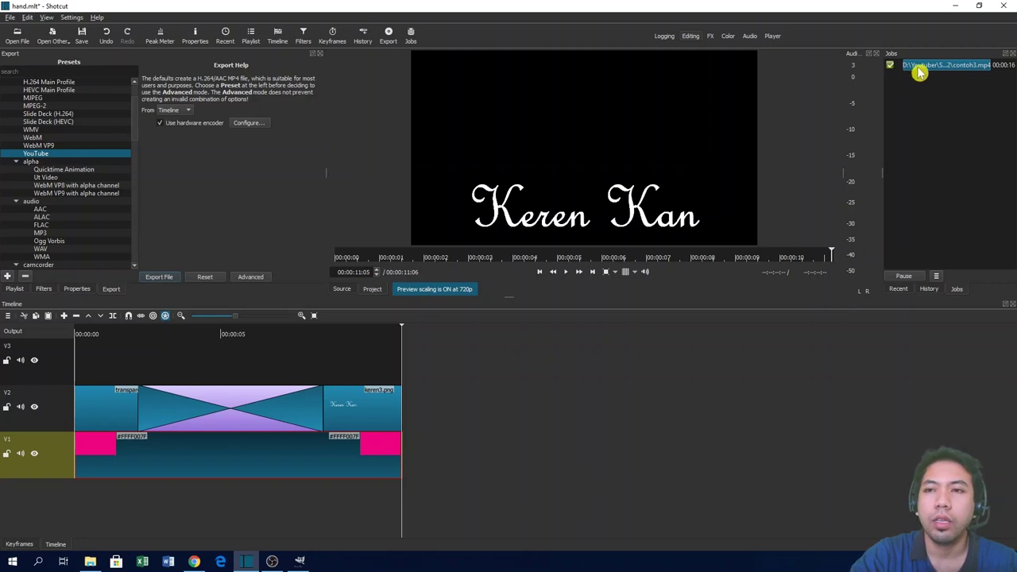
Step: Open the exported contoh3.mp4 and place it on track V3 at the timeline start
key("ctrl+o")
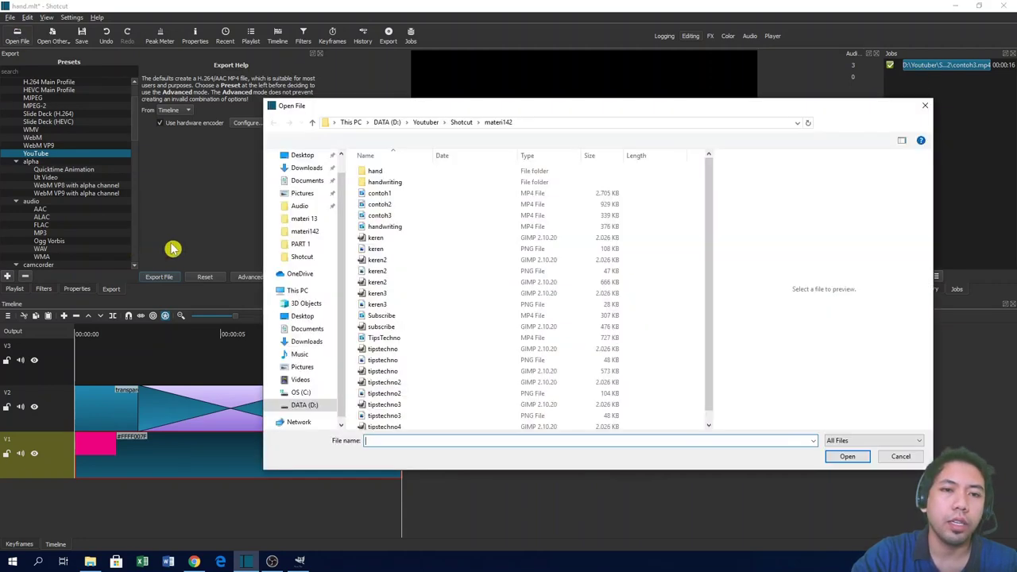
double_click(393, 215)
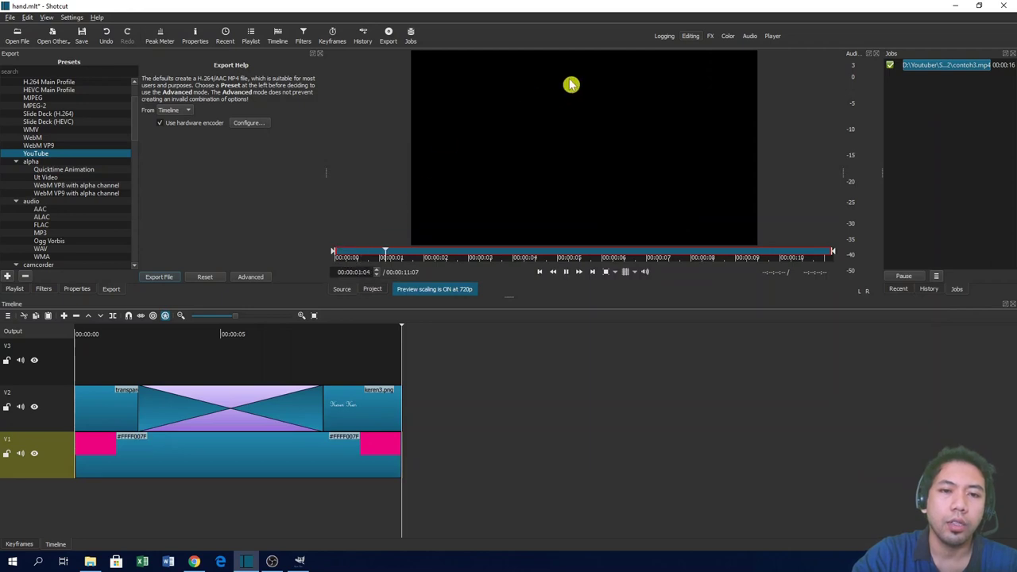
left_click_drag(572, 84, 87, 359)
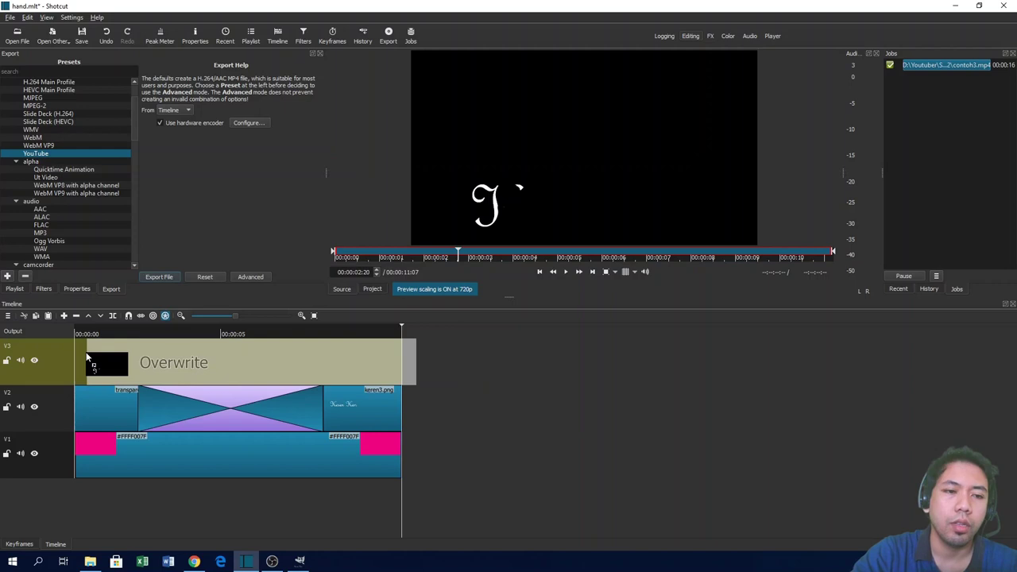
mouse_move(87, 359)
left_mouse_down()
mouse_move(299, 371)
mouse_move(278, 383)
left_mouse_up()
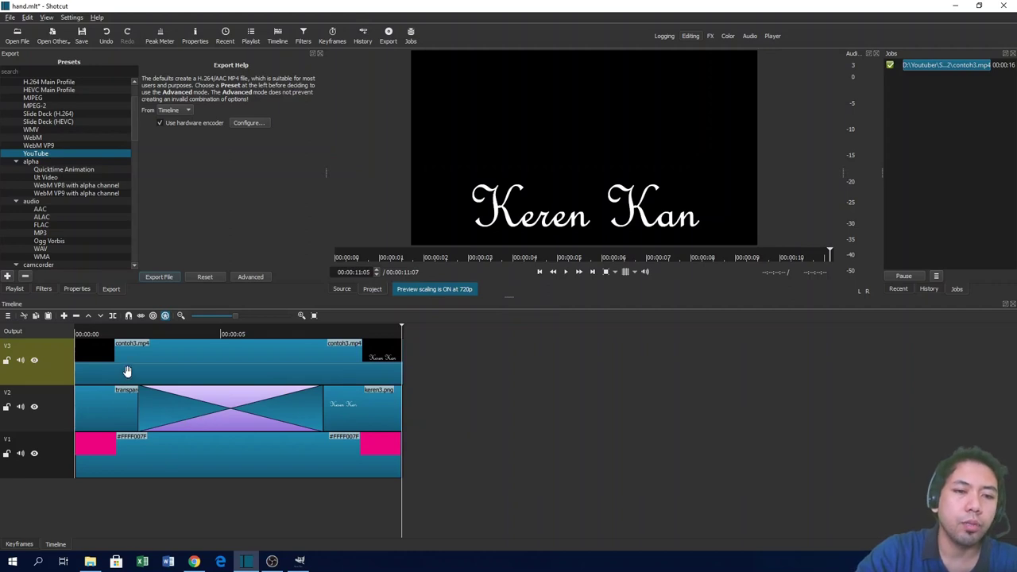
Step: Play the timeline from near the start to check the contoh3 overlay
left_click(187, 376)
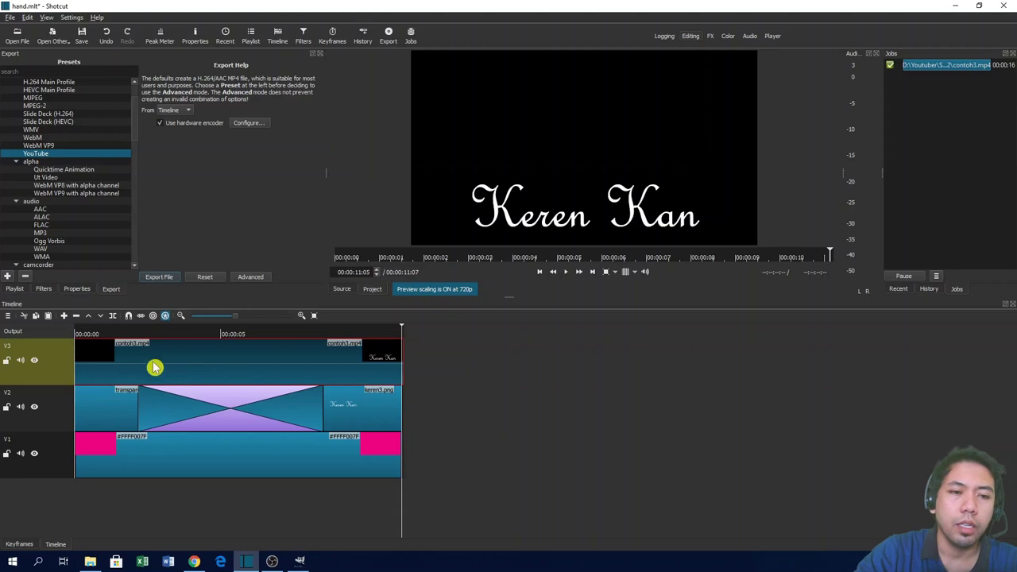
left_click(86, 334)
key("space")
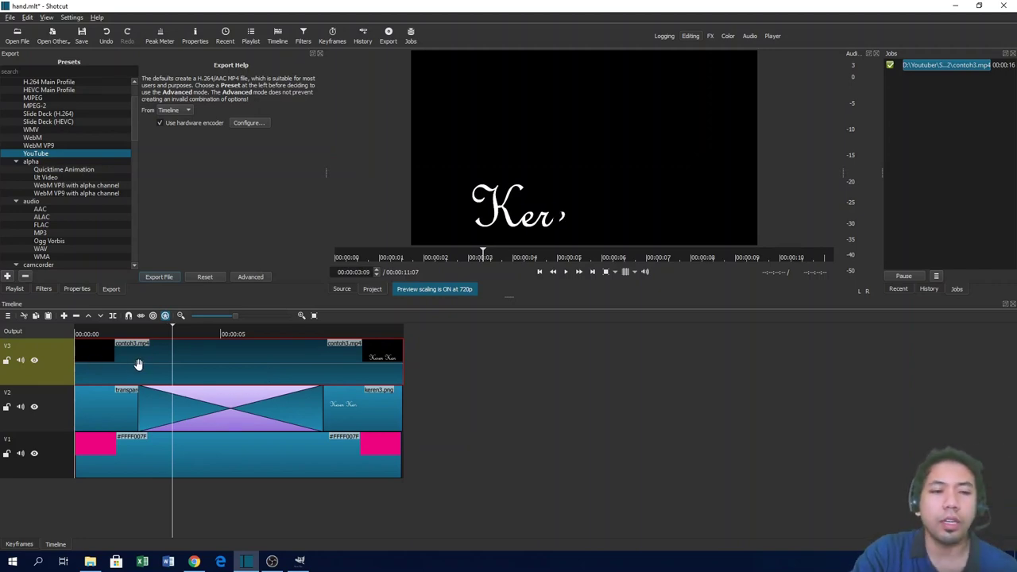
Step: Add a Chroma Key: Simple filter to contoh3.mp4, keying out black at 28.8% distance
left_click(43, 293)
left_click(18, 151)
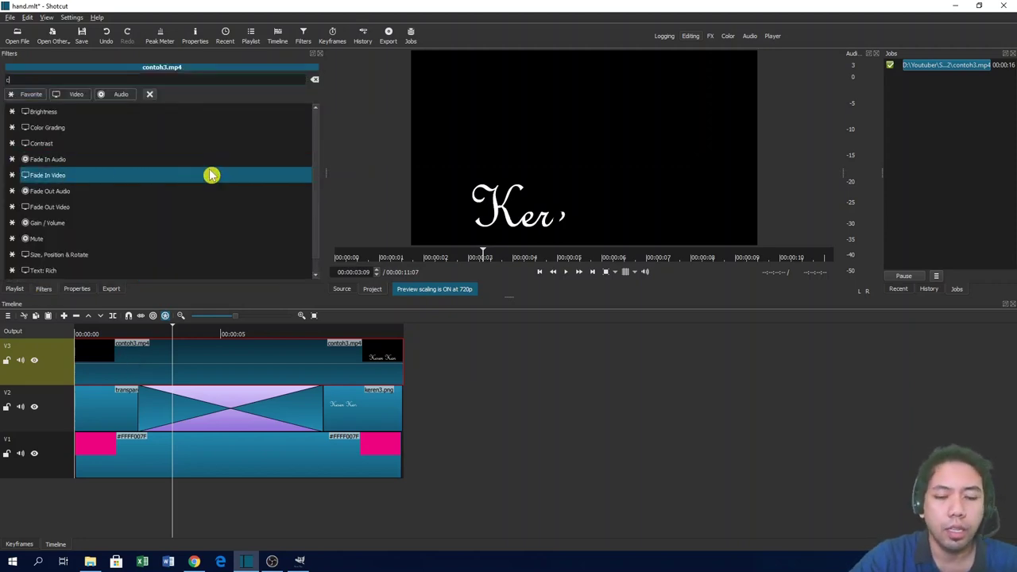
type("hro")
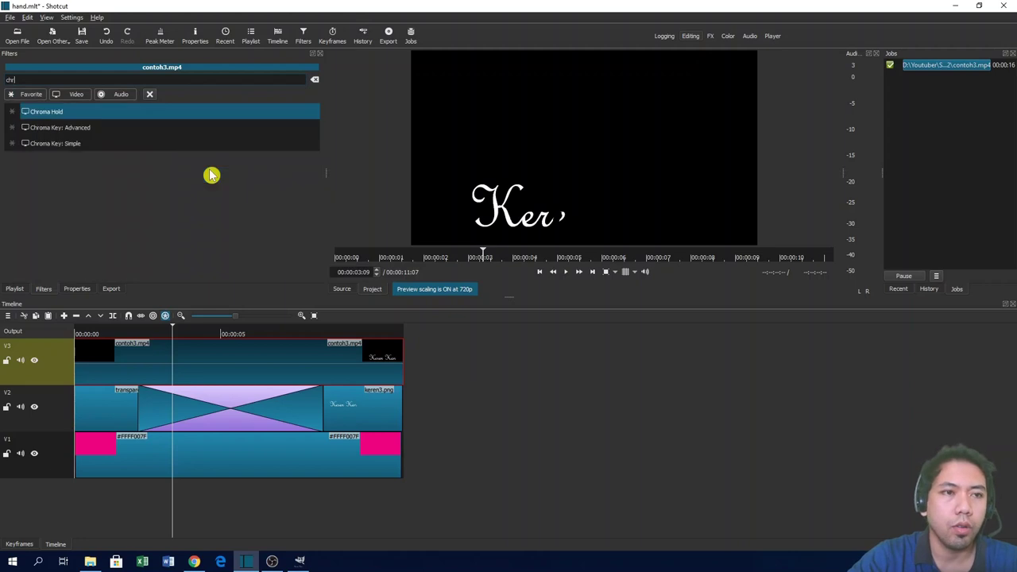
left_click(125, 148)
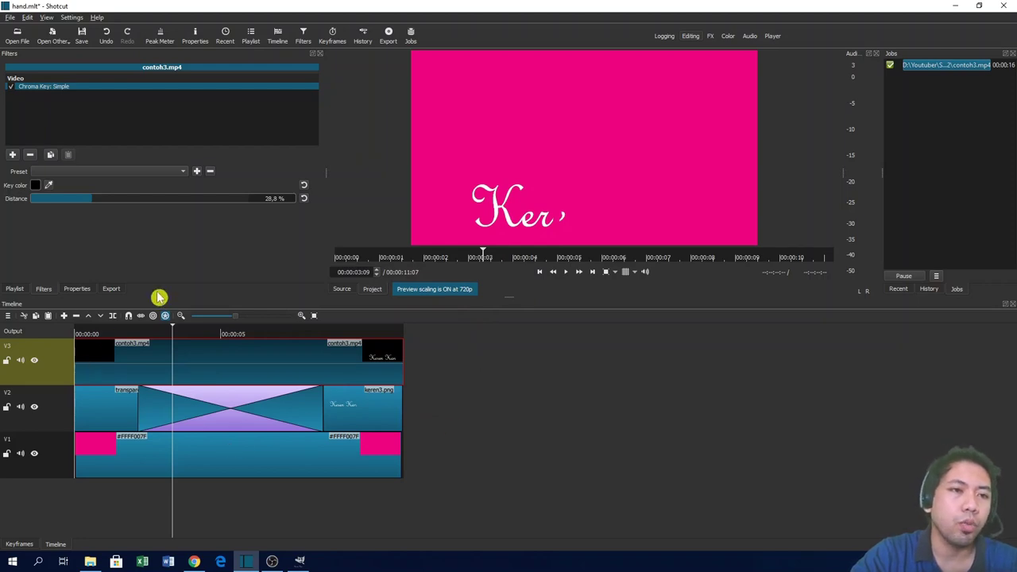
left_click(12, 154)
type("d")
type("olo")
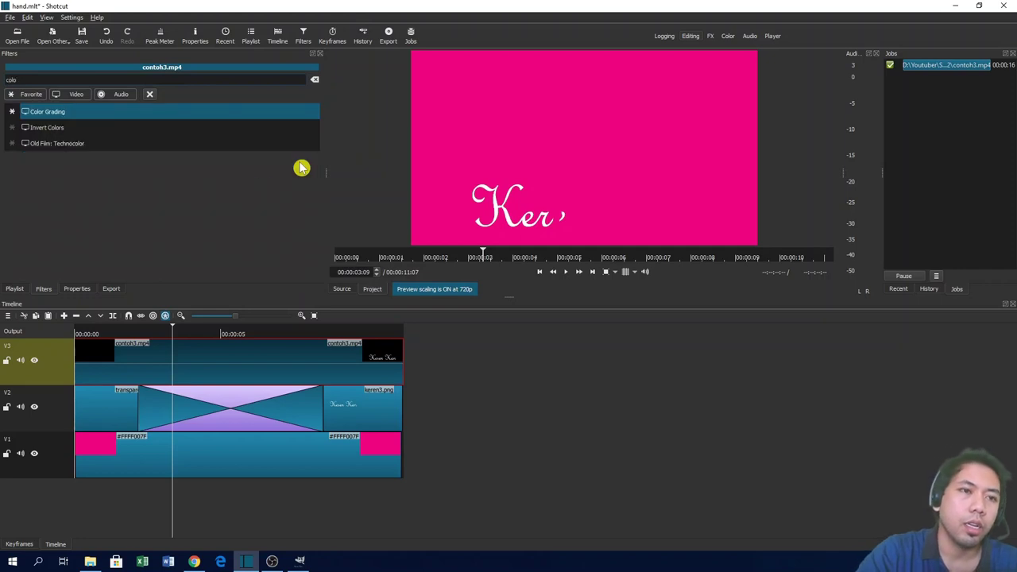
Step: Add a Color Grading filter to contoh3.mp4, tinting highlights and midtones orange-yellow gold
left_click(79, 115)
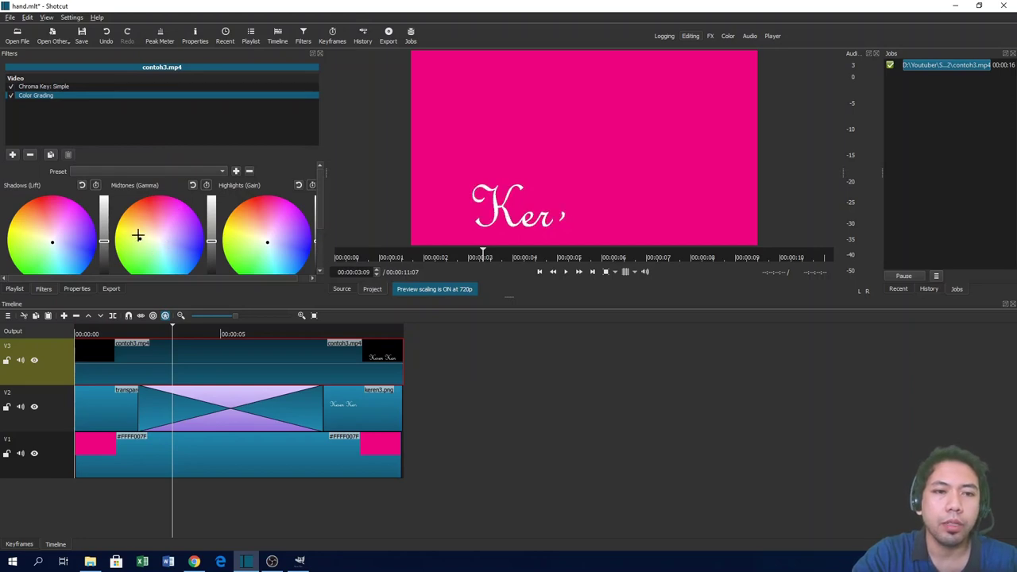
left_click(288, 253)
mouse_move(285, 244)
left_mouse_down()
mouse_move(261, 218)
mouse_move(232, 249)
mouse_move(237, 221)
left_mouse_up()
left_click(227, 227)
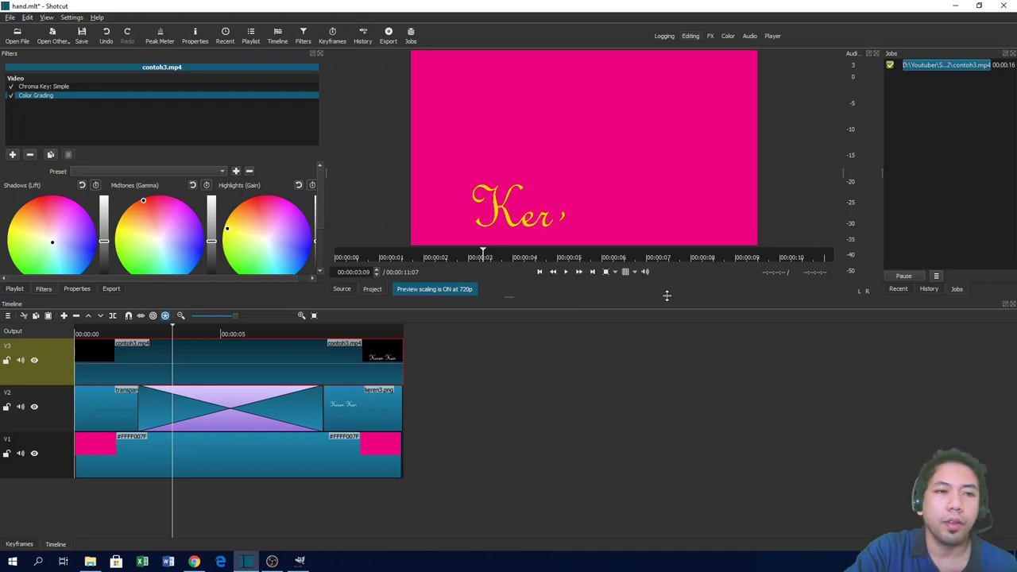
left_click(12, 154)
type("size")
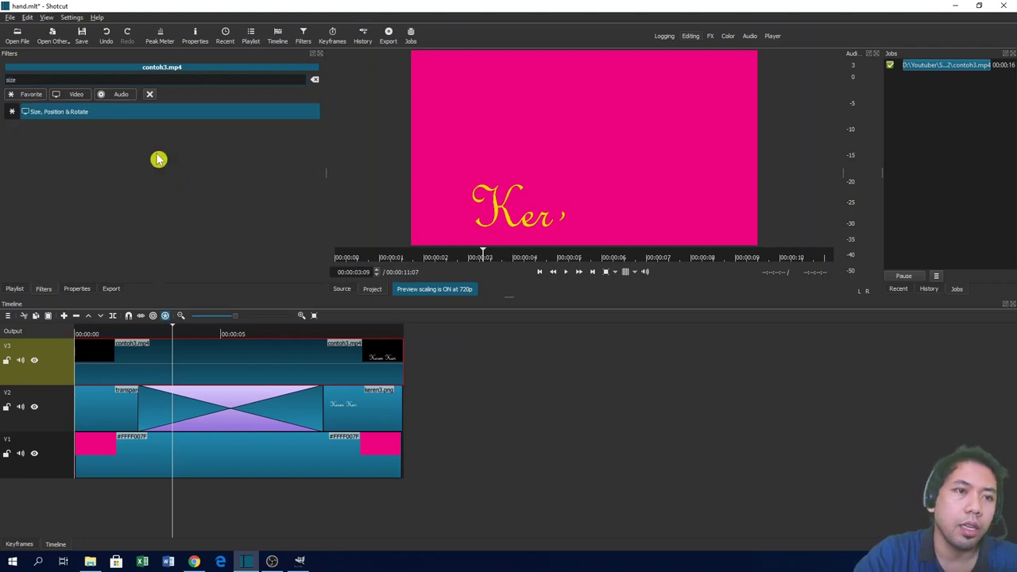
Step: Add a Size, Position & Rotate filter to contoh3.mp4 and set its position to -12, -1
left_click(111, 116)
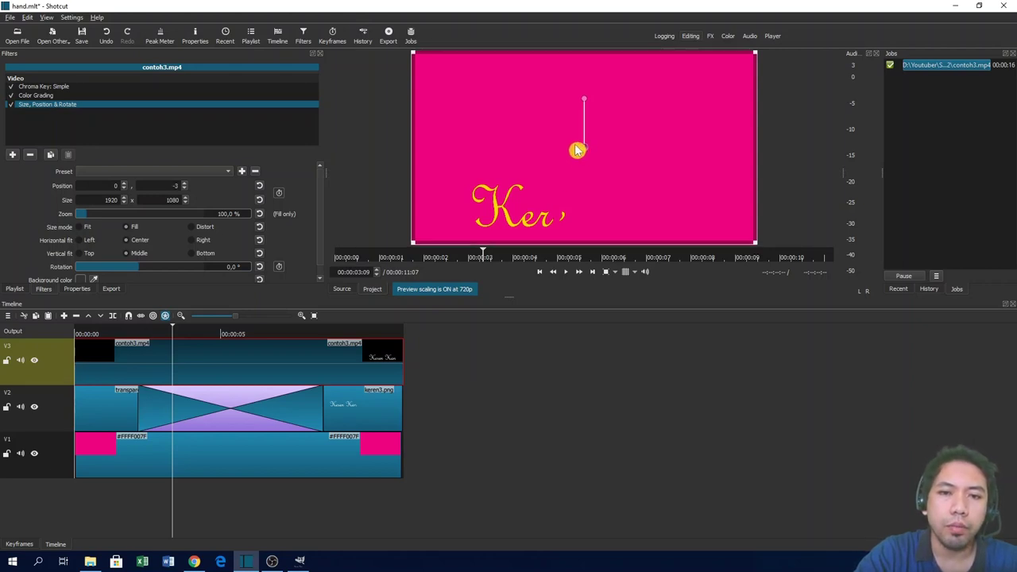
mouse_move(579, 152)
left_mouse_down()
mouse_move(575, 136)
mouse_move(574, 149)
left_mouse_up()
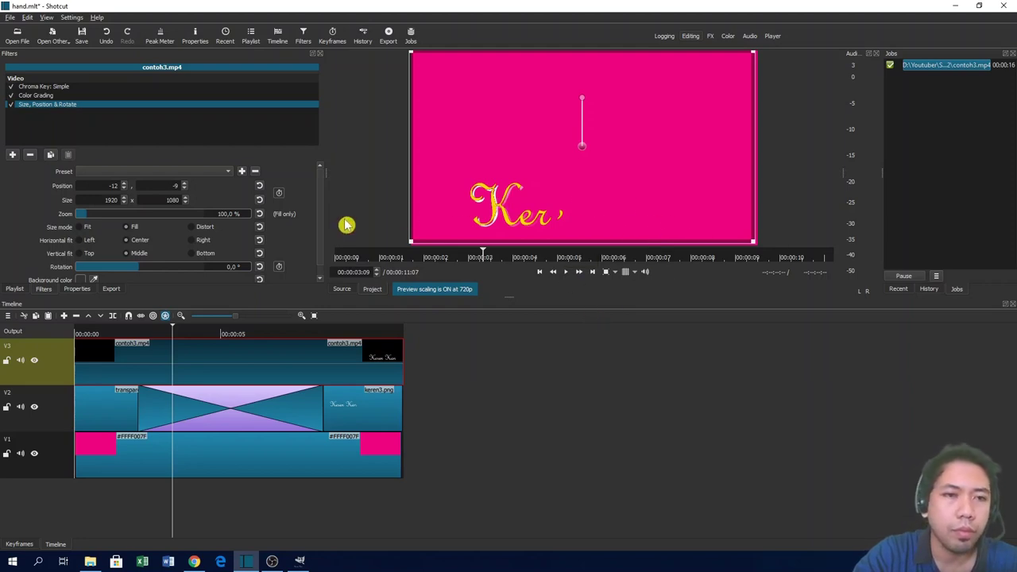
left_click(182, 189)
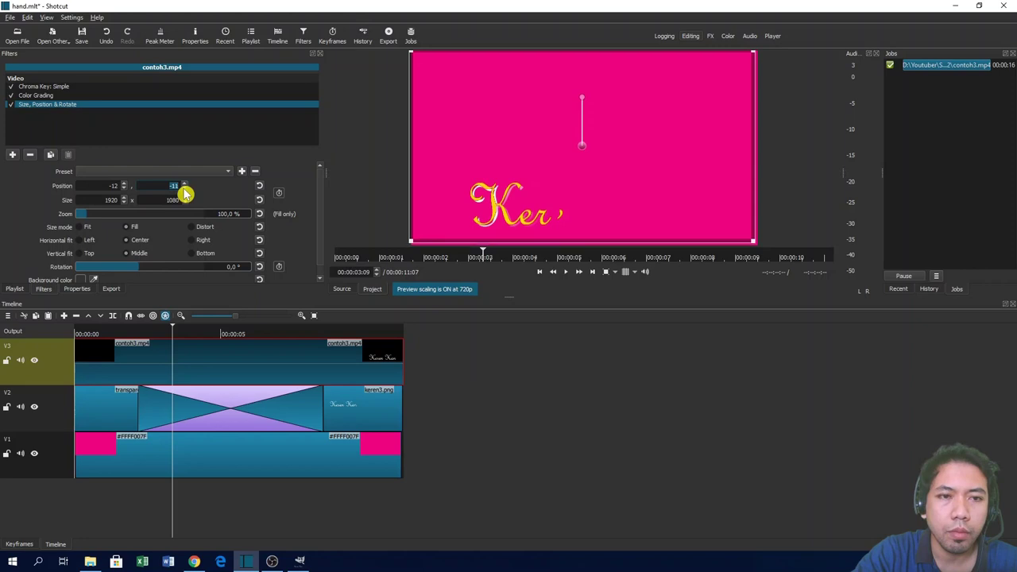
left_click(184, 188)
left_click(185, 188)
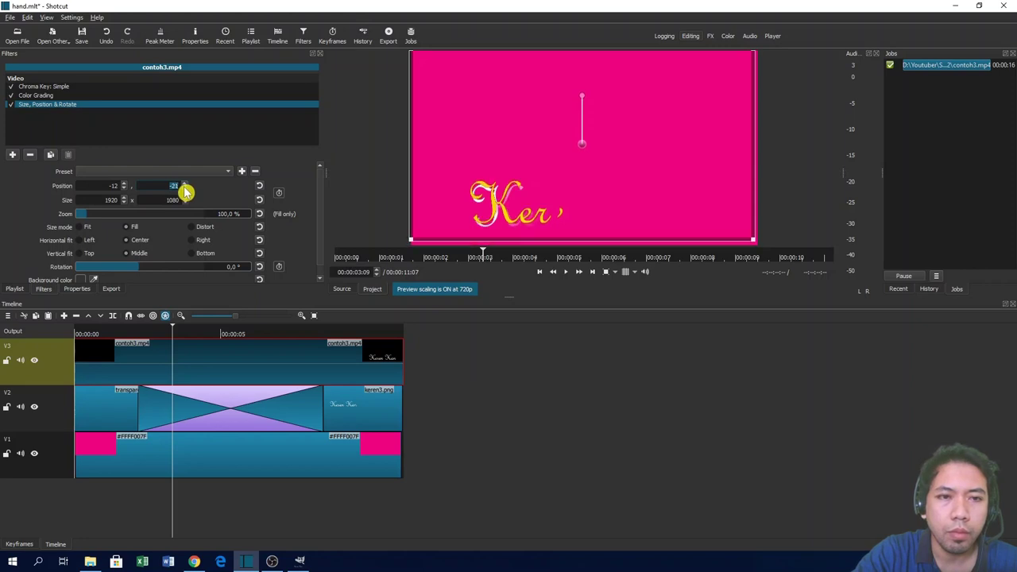
scroll(187, 188, "up", 3)
scroll(187, 188, "up", 3)
scroll(188, 189, "up", 3)
scroll(188, 188, "up", 4)
scroll(188, 188, "up", 3)
scroll(188, 189, "up", 1)
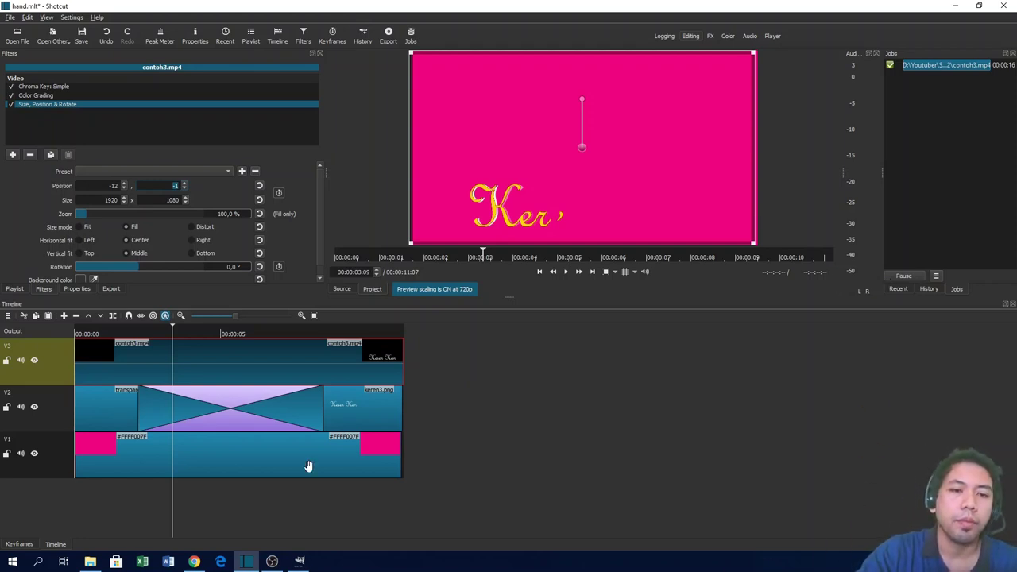
left_click_drag(102, 338, 128, 336)
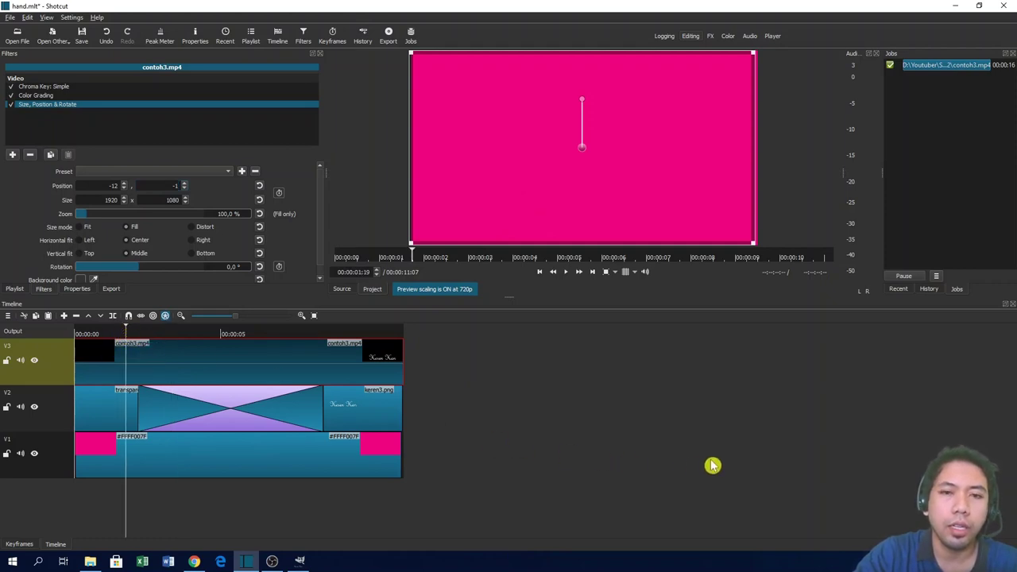
left_click(301, 464)
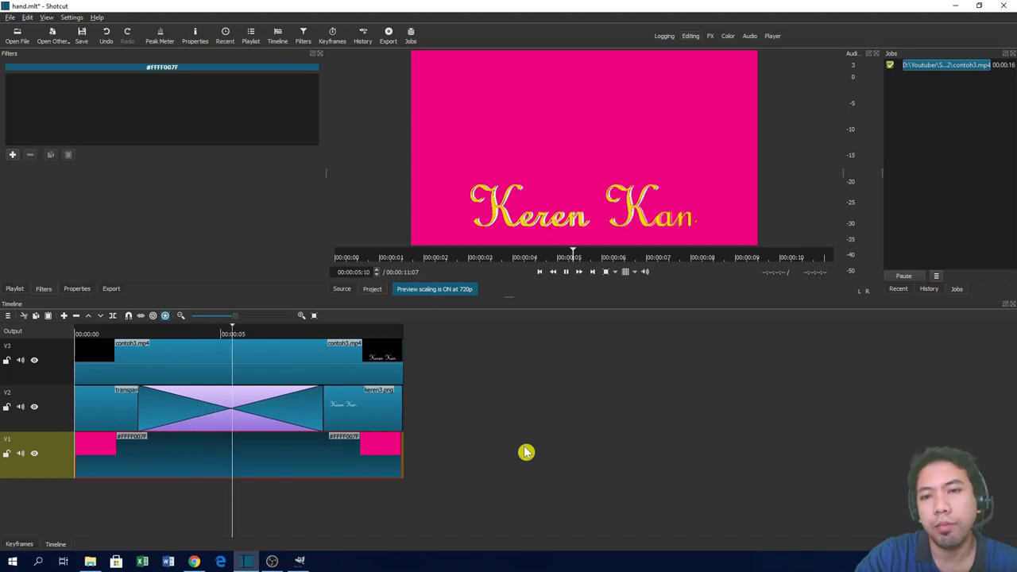
key("space")
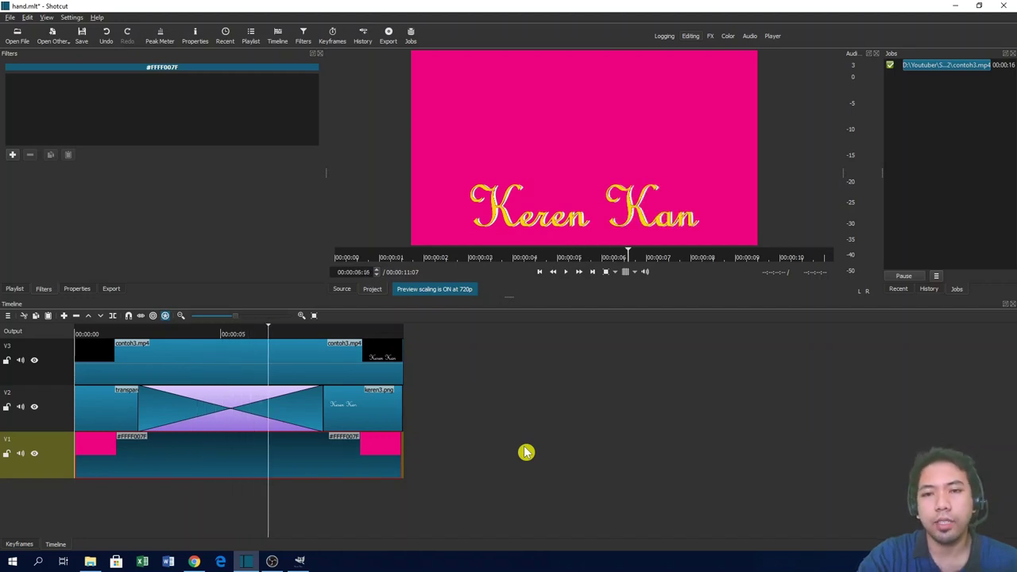